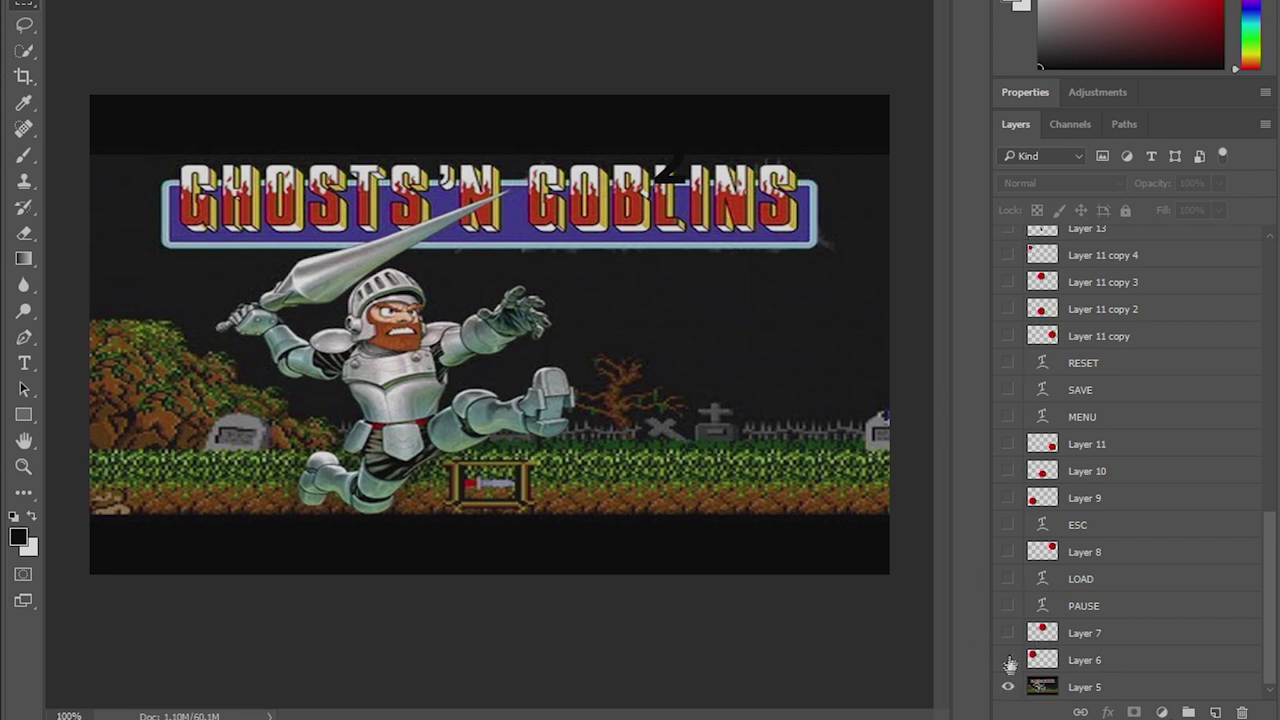
Step: Show the red button and label layers from Layer 6 up to RESET, and hide text layer 2
drag(1008, 662, 1008, 370)
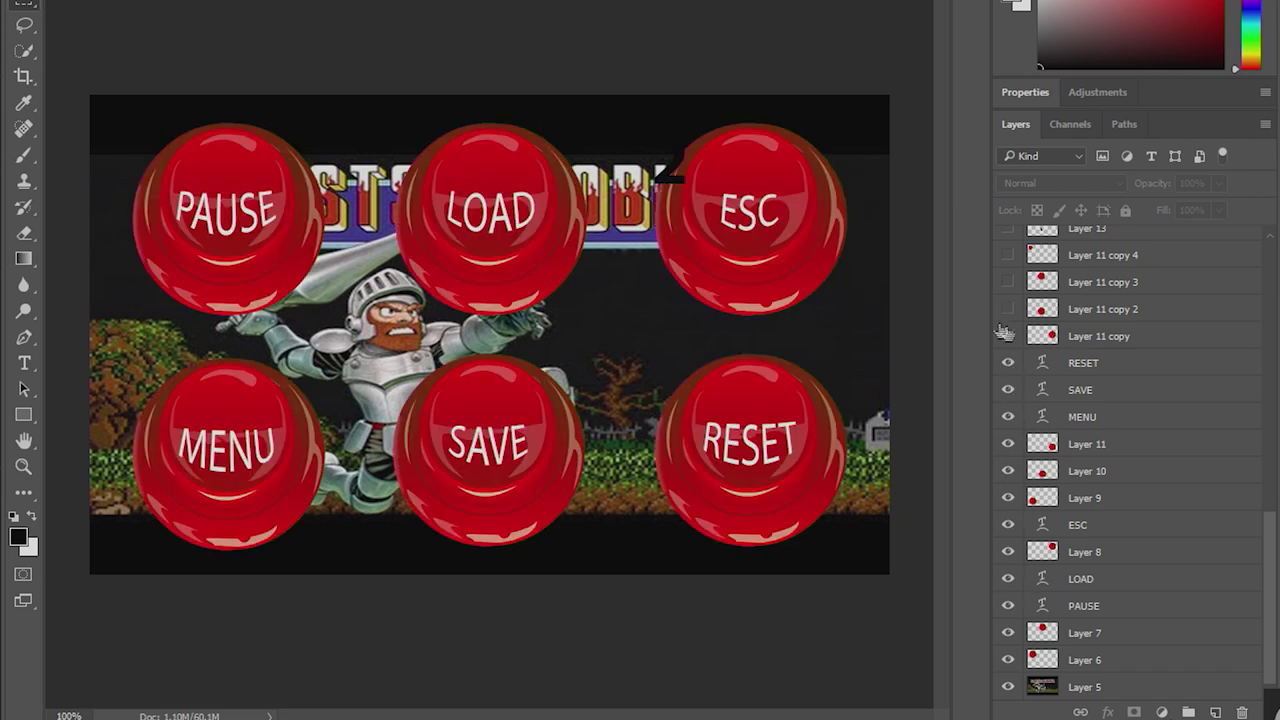
scroll(1124, 412, up, 5)
scroll(1124, 410, up, 10)
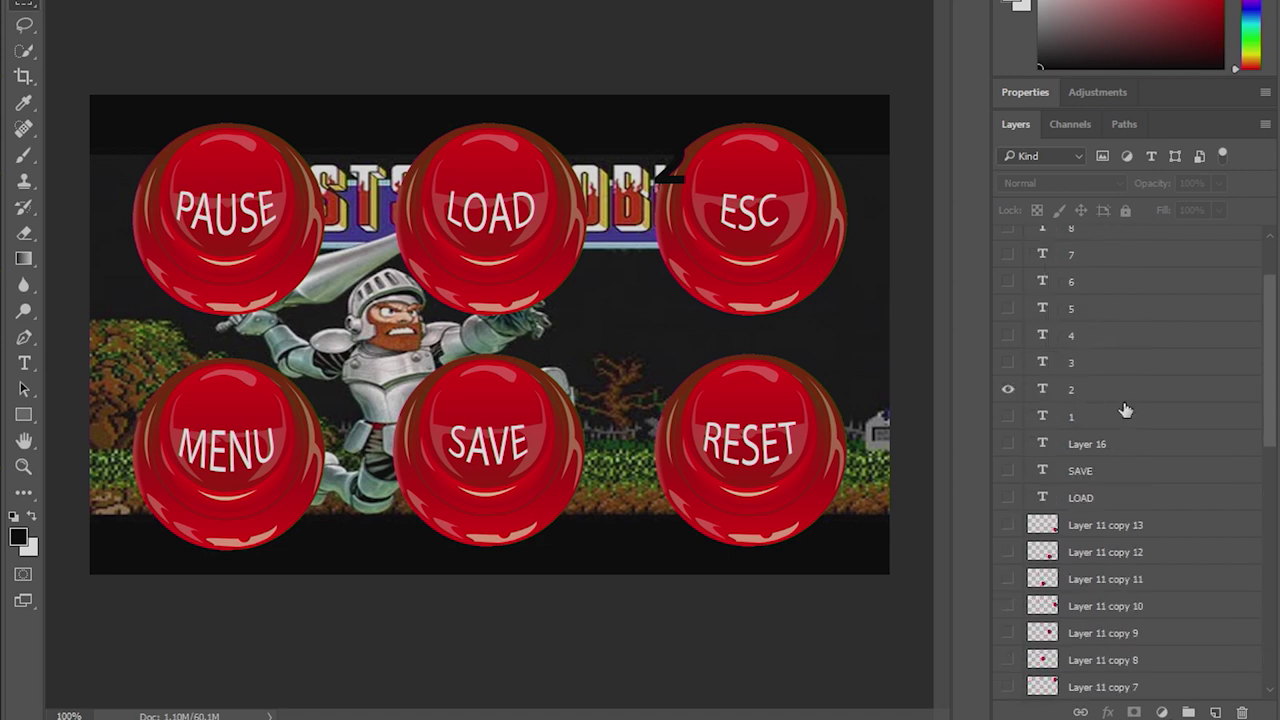
click(1010, 476)
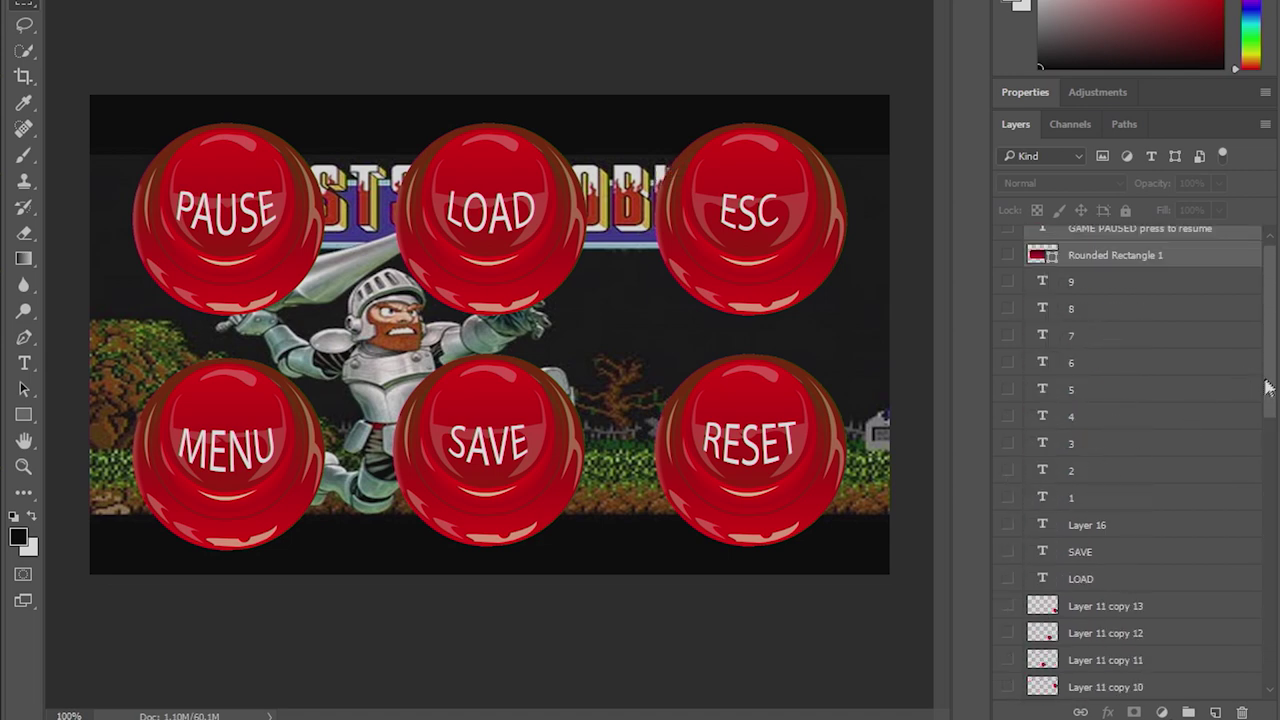
Step: Hide layers RESET to Layer 6 and show the LOAD screen's layers: numbers 1 to 9, LOAD text, red buttons and back arrow
drag(1270, 390, 1272, 659)
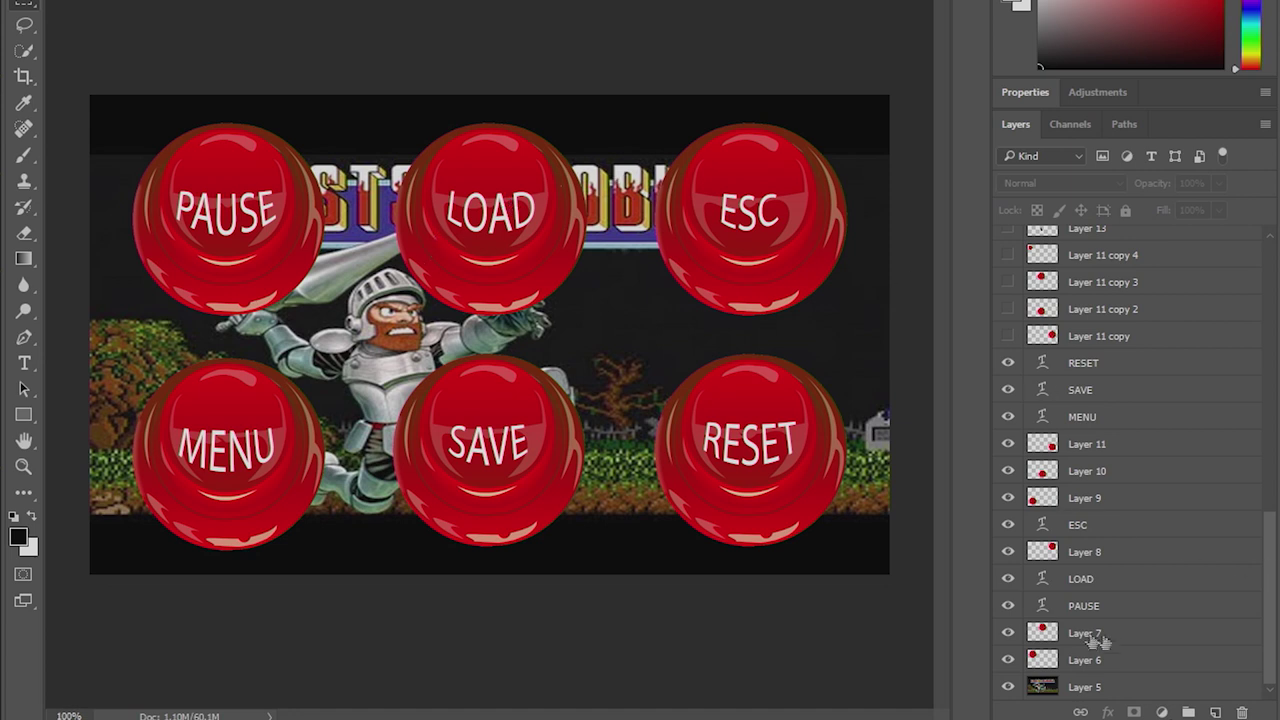
drag(1010, 364, 1007, 664)
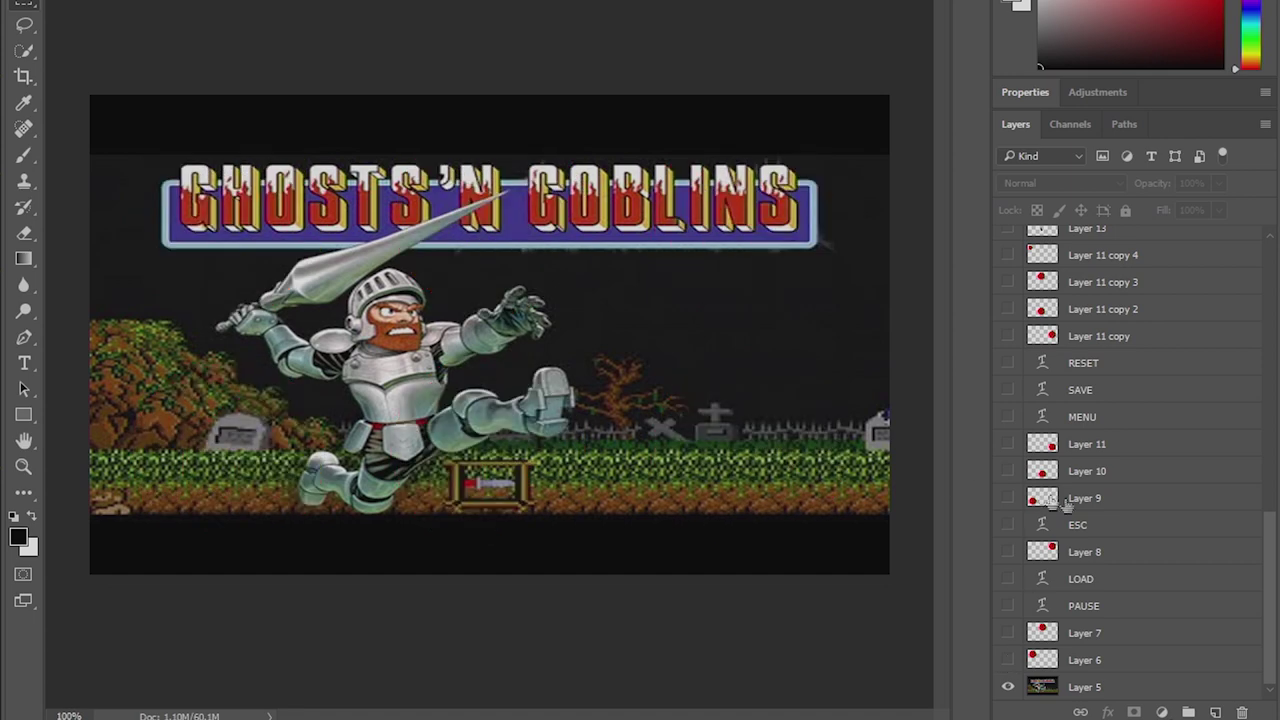
drag(1275, 622, 1274, 350)
drag(1008, 293, 1008, 591)
click(1008, 564)
drag(1269, 400, 1271, 490)
drag(1008, 380, 1008, 596)
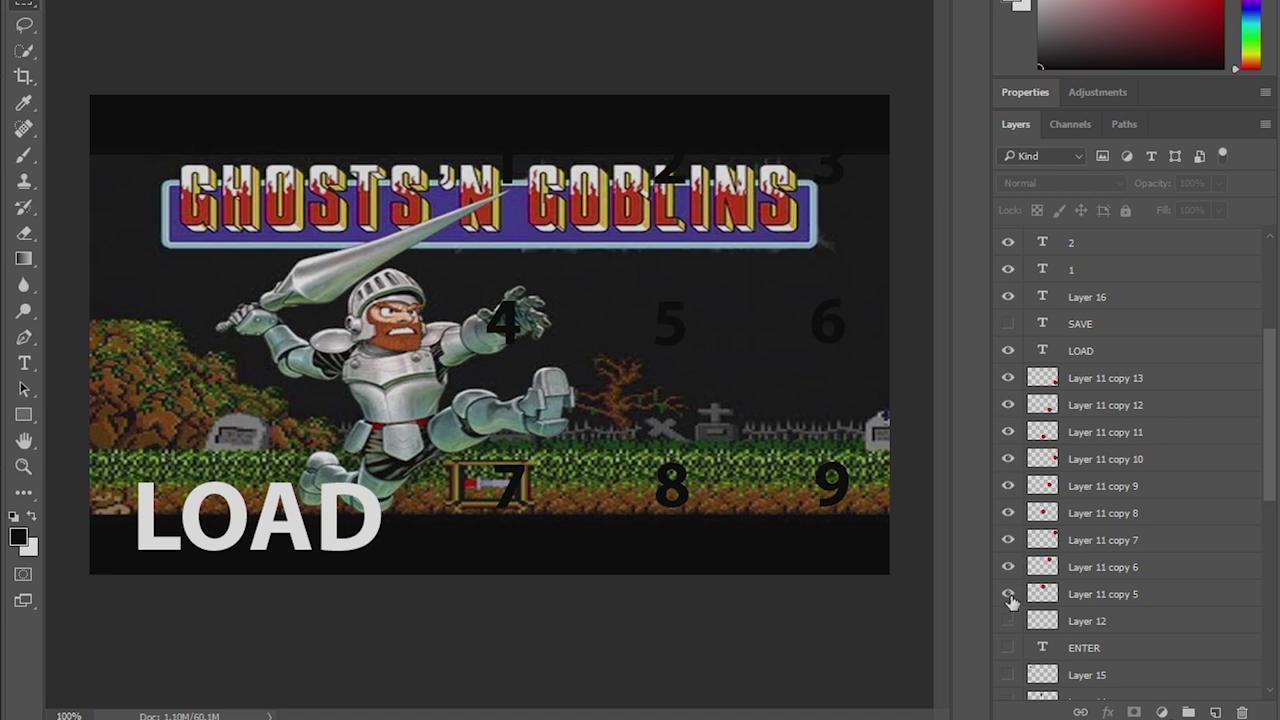
scroll(1100, 558, down, 3)
click(1008, 594)
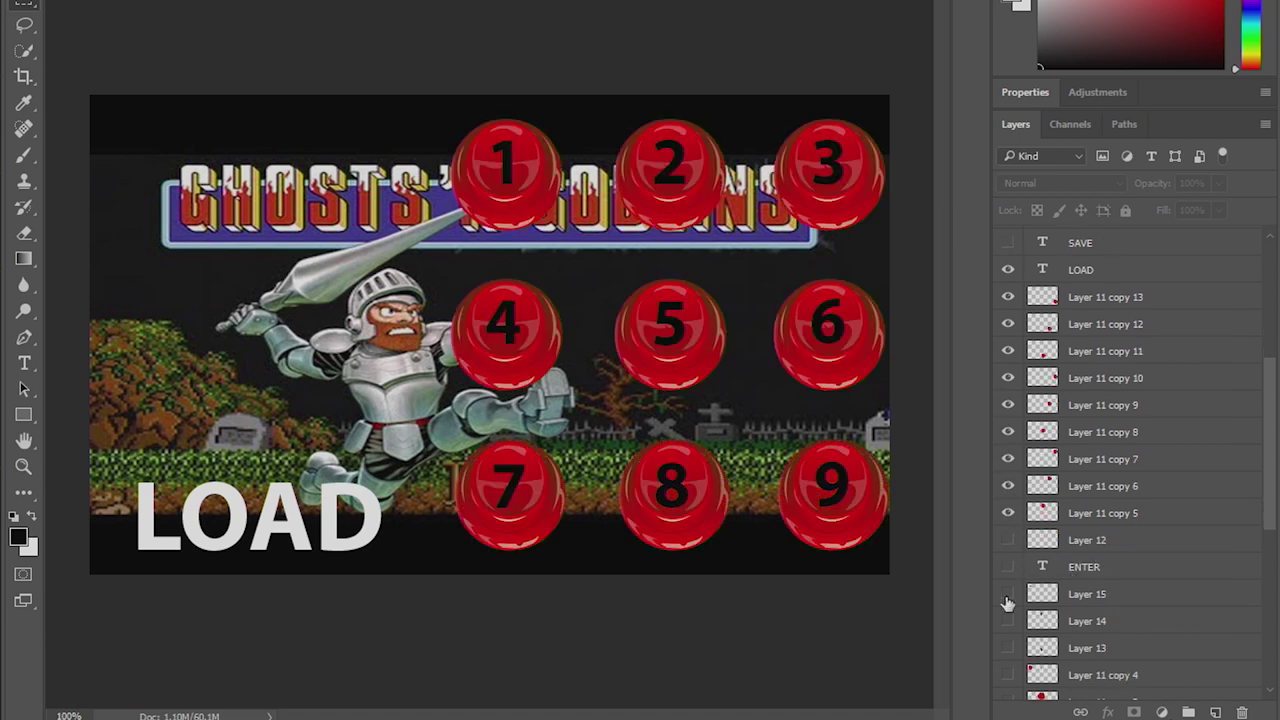
click(1008, 676)
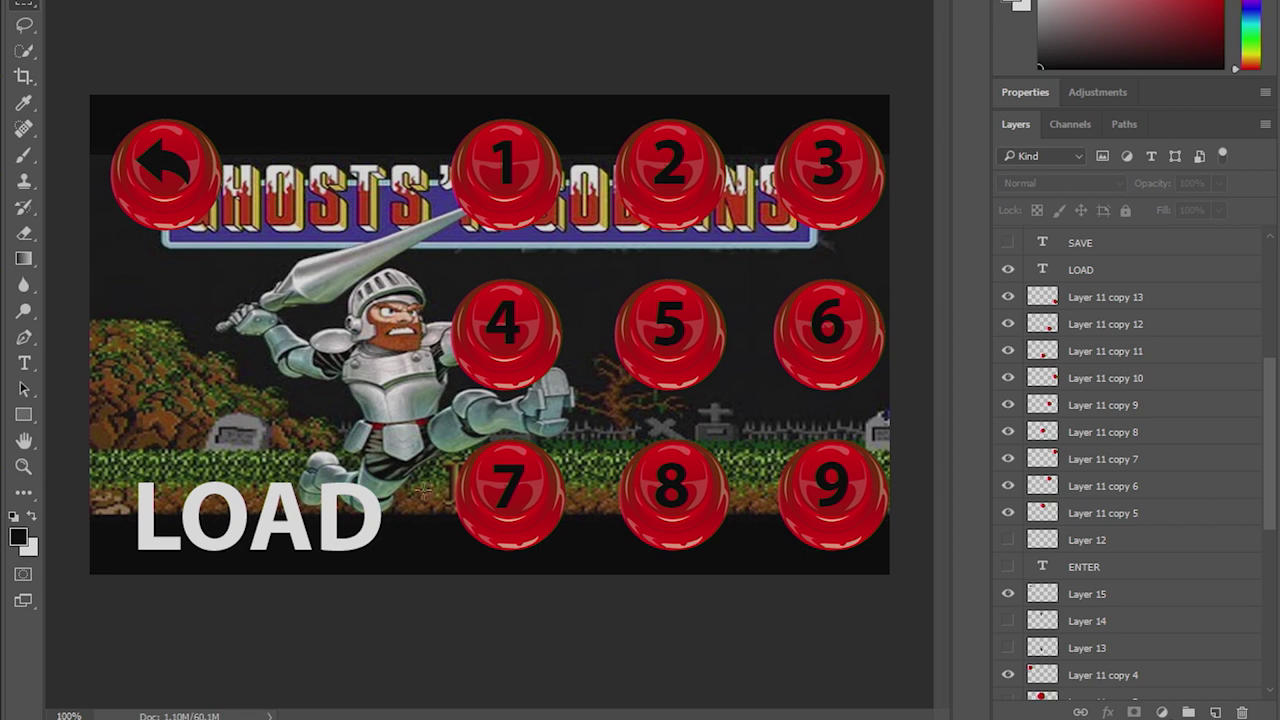
Step: Hide the large LOAD text layer and show the SAVE text layer in its place
scroll(1107, 437, up, 1)
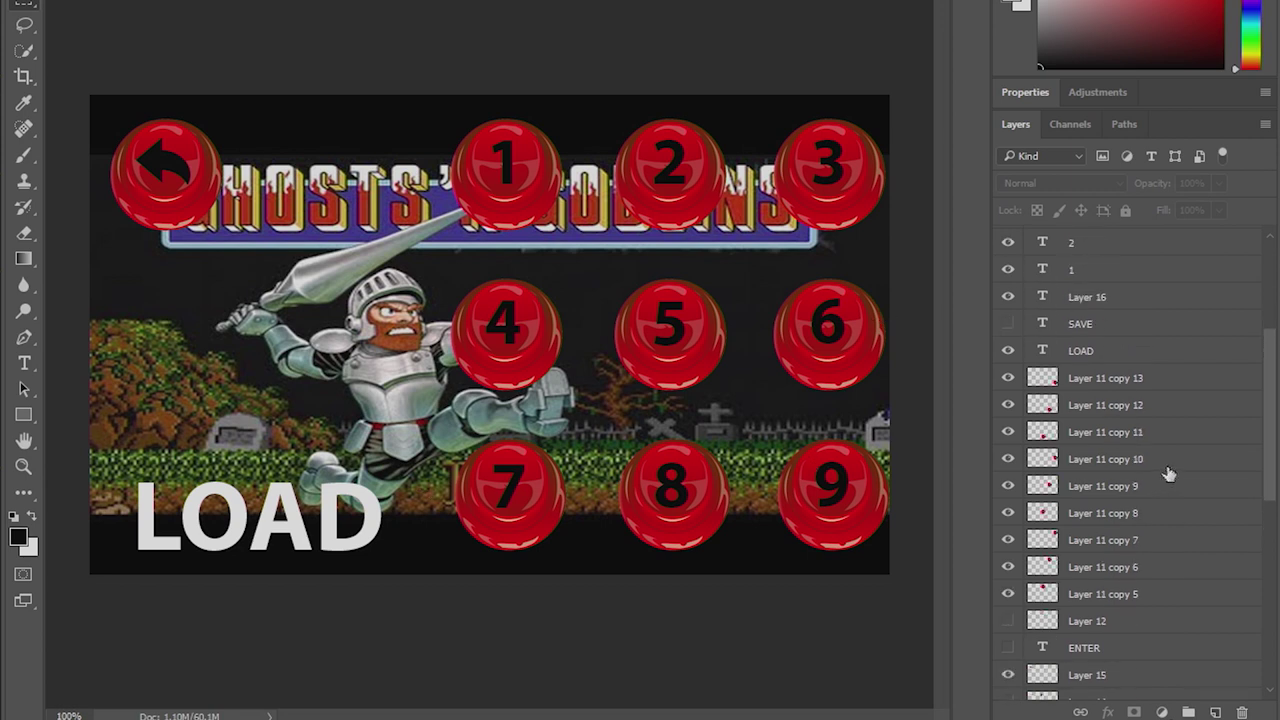
click(1008, 352)
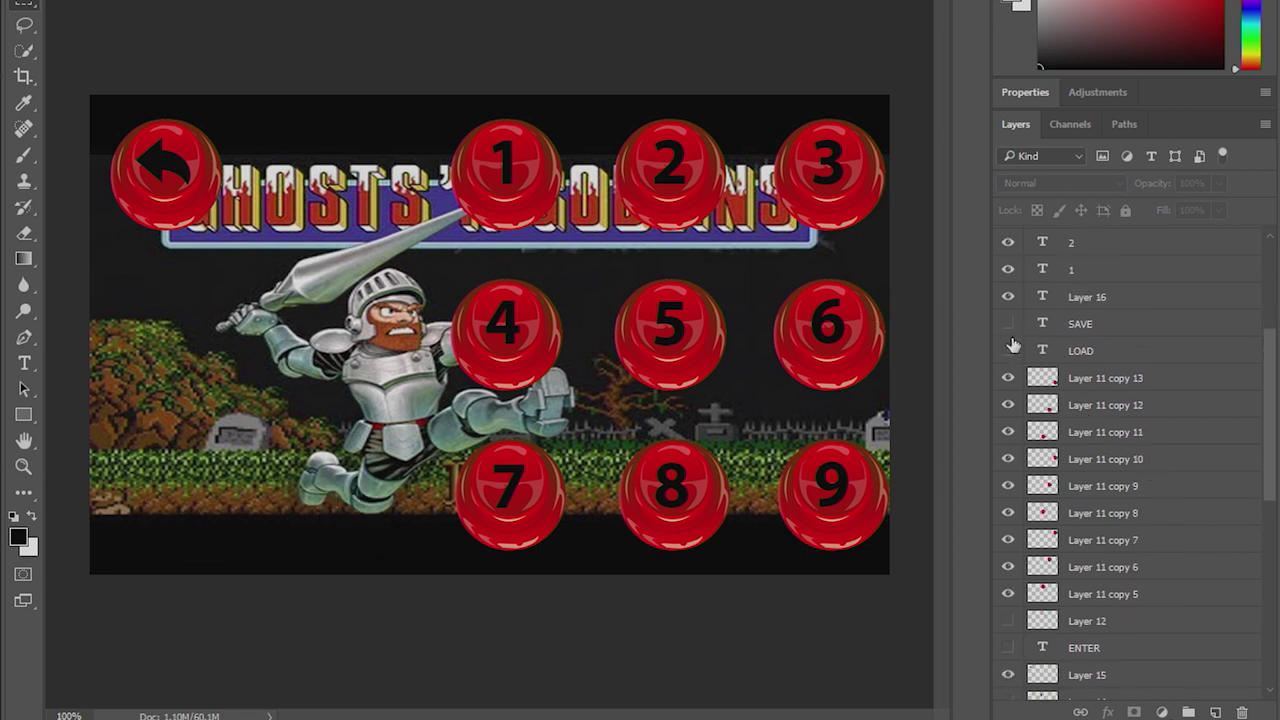
click(1008, 326)
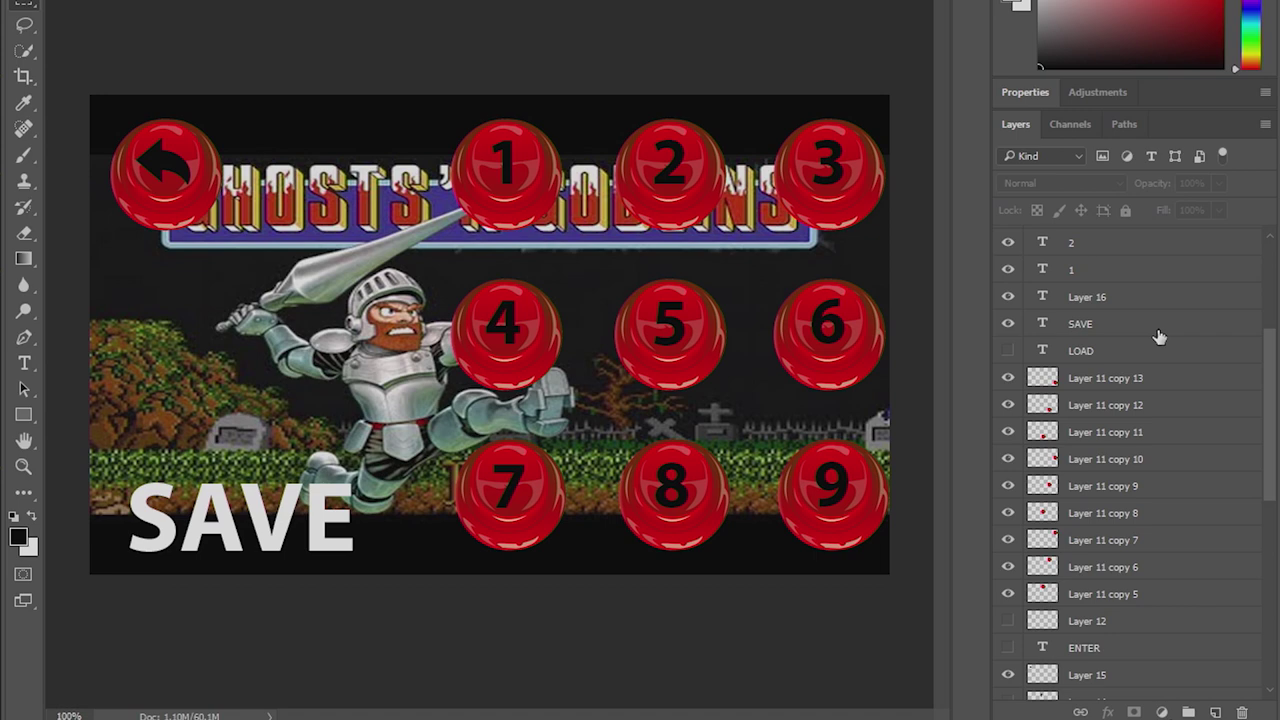
Step: Hide all layers of the SAVE screen, leaving only the Ghosts'n Goblins background in Layer 5 shown
scroll(1159, 337, down, 4)
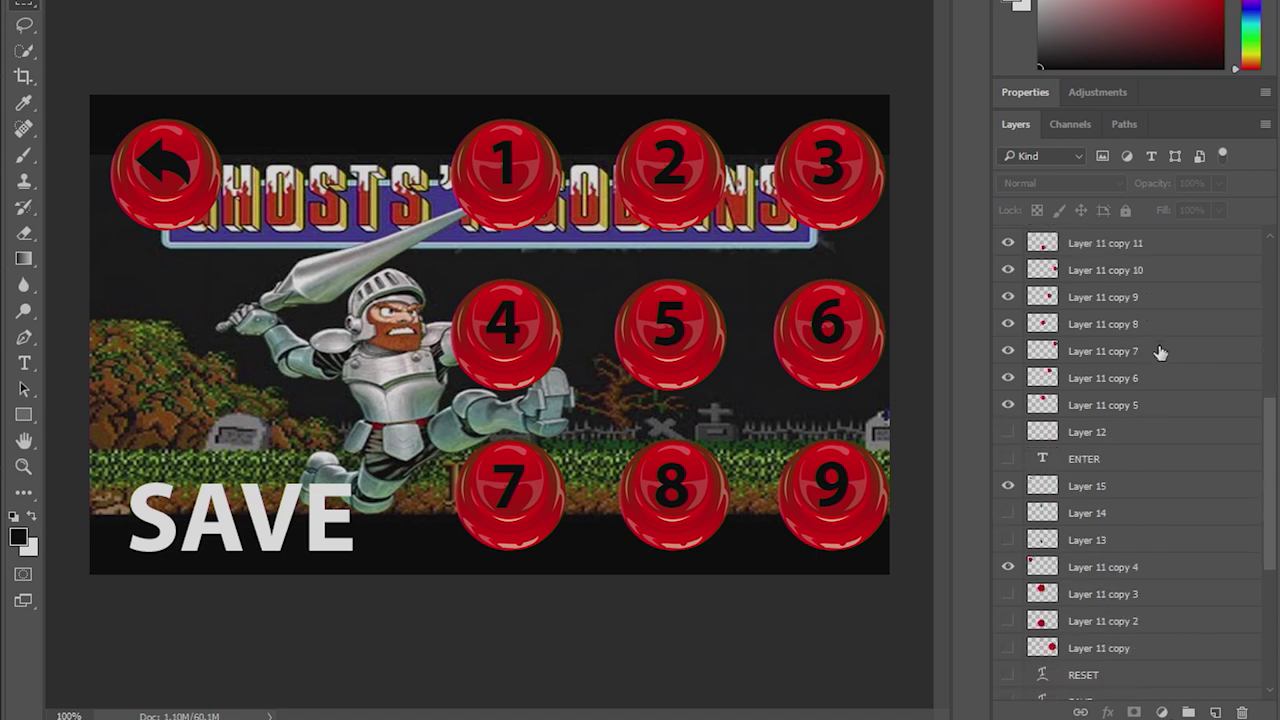
click(1008, 432)
click(1008, 351)
scroll(1018, 370, up, 3)
drag(1008, 487, 1008, 270)
scroll(1010, 300, up, 3)
drag(1008, 430, 1008, 242)
scroll(995, 360, up, 2)
drag(1006, 380, 1008, 293)
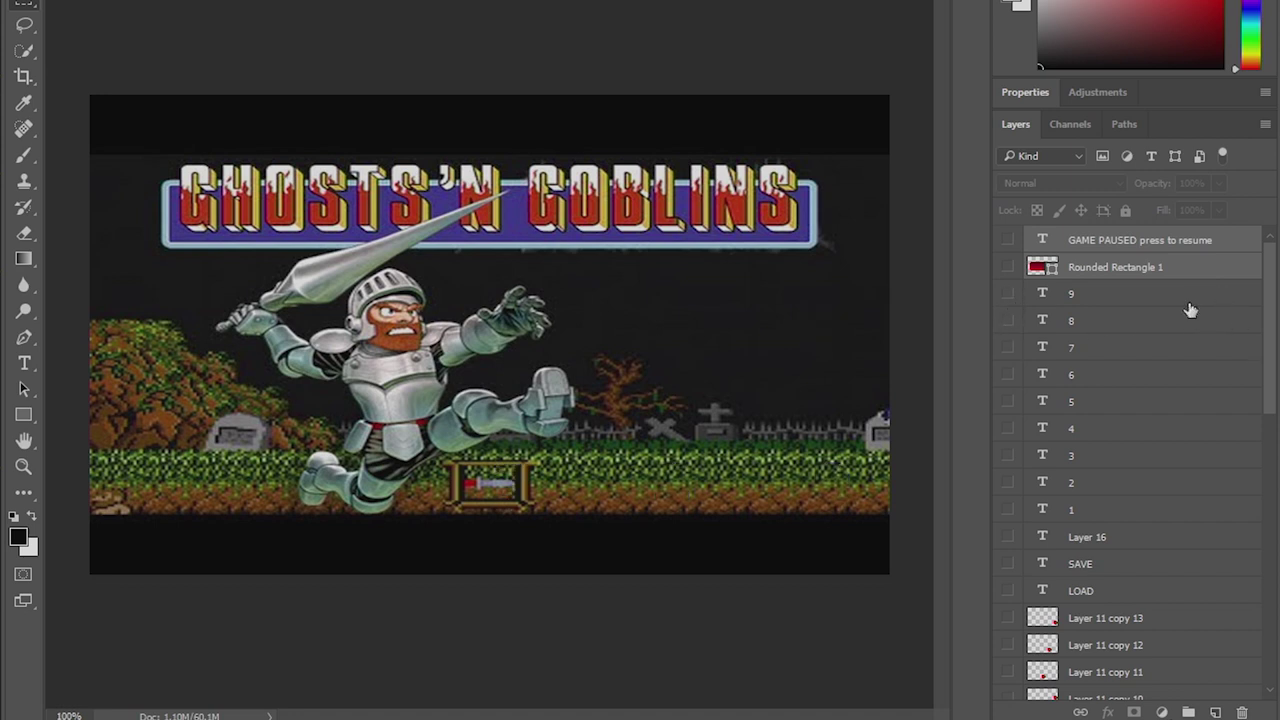
Step: Show the Rounded Rectangle 1 and "GAME PAUSED press to resume" layers over the background
click(1009, 268)
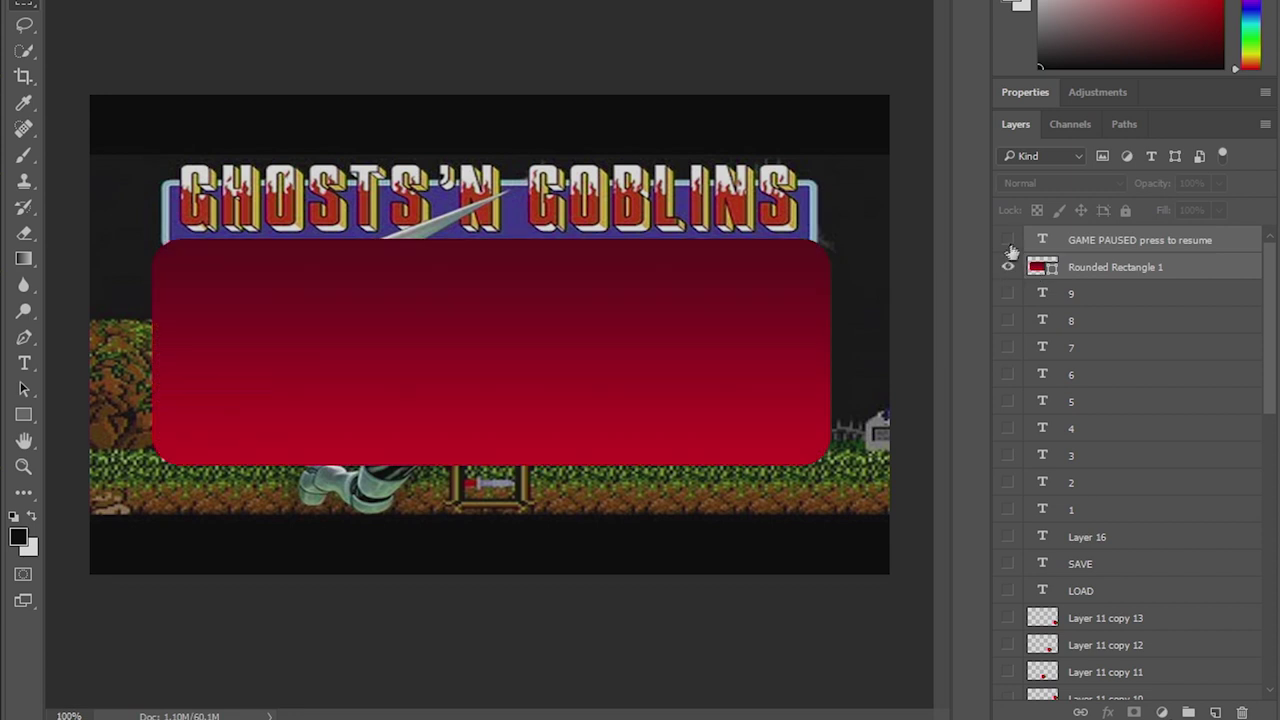
click(1008, 241)
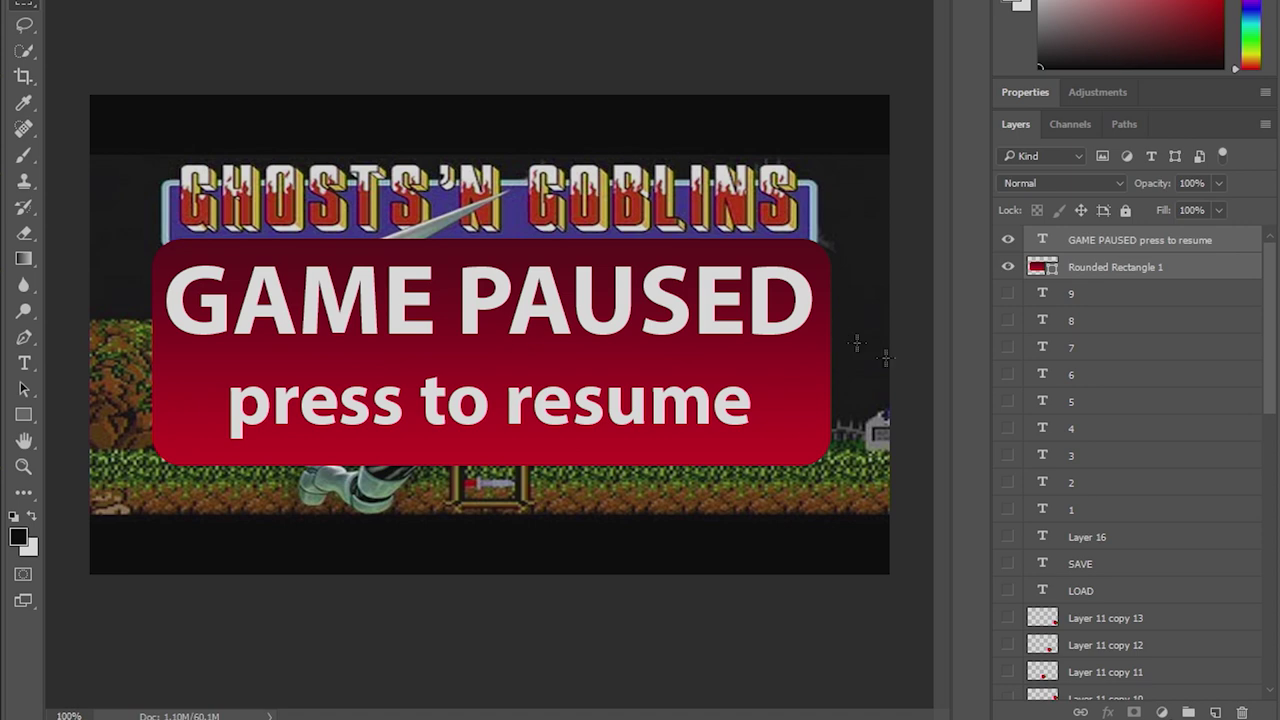
scroll(1270, 381, down, 5)
scroll(1130, 460, down, 5)
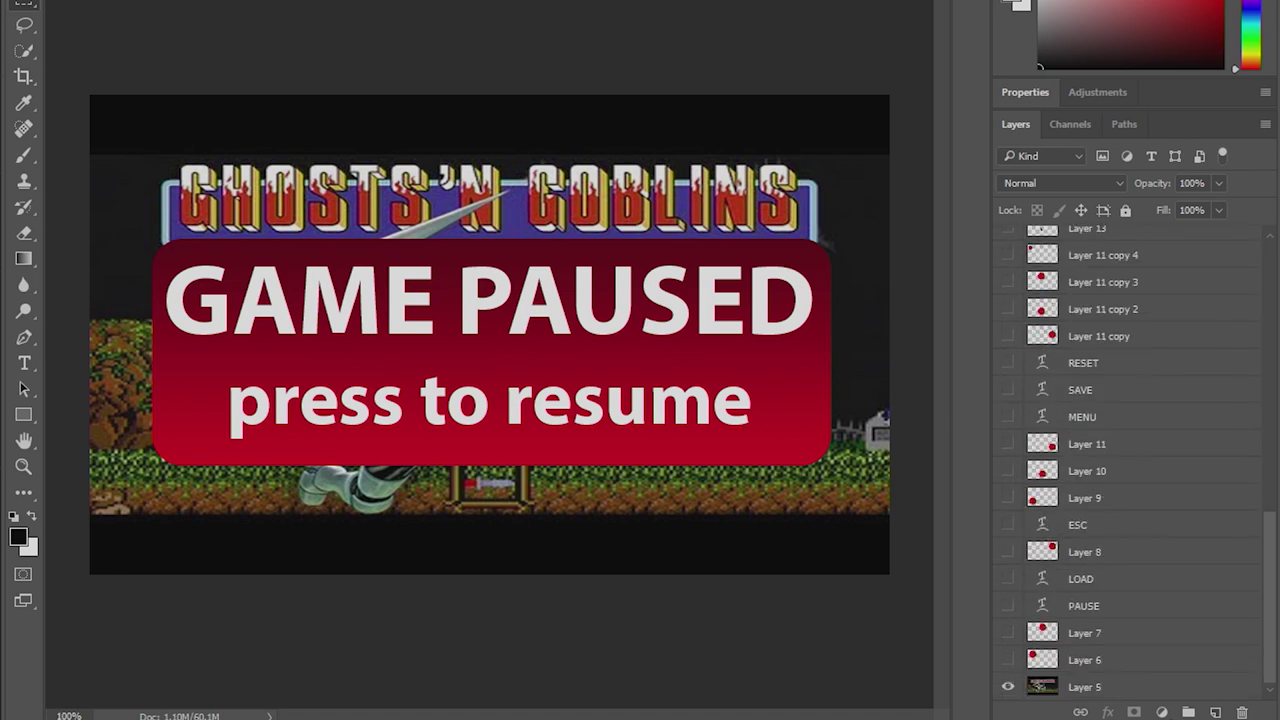
scroll(1268, 338, up, 15)
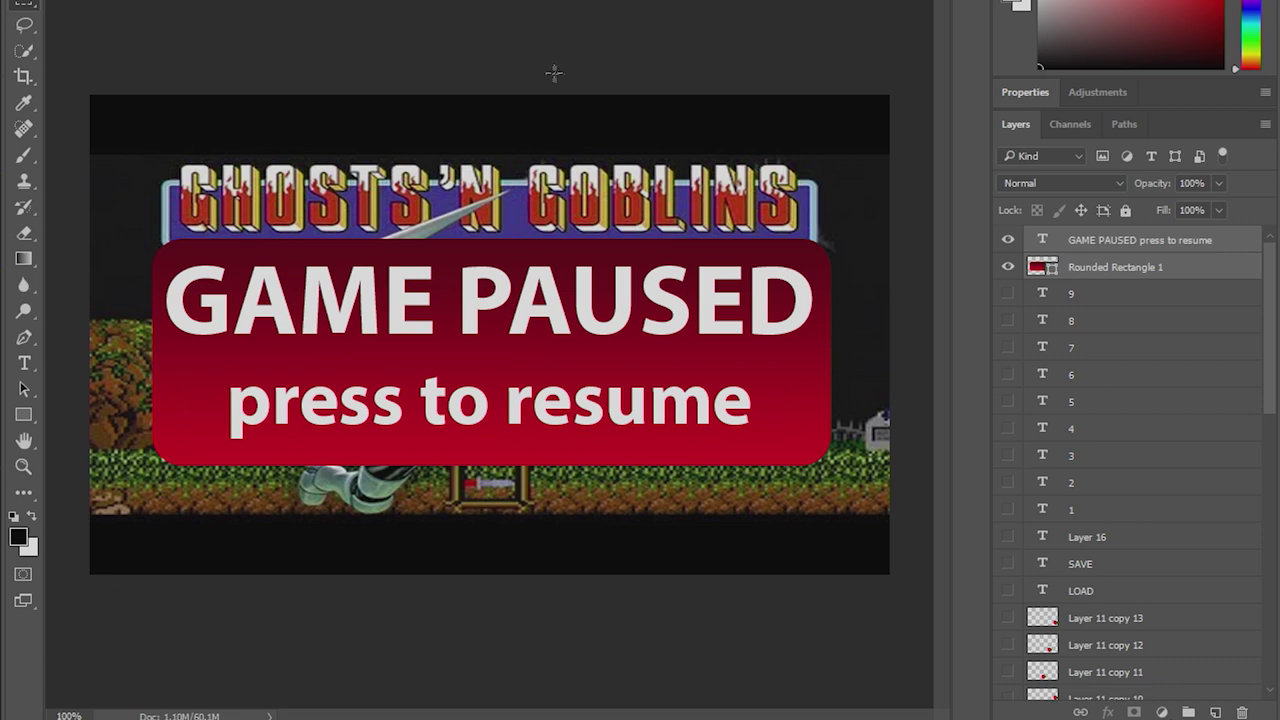
Step: Hide the "GAME PAUSED press to resume" text and Rounded Rectangle 1 layers
click(1008, 240)
click(1012, 267)
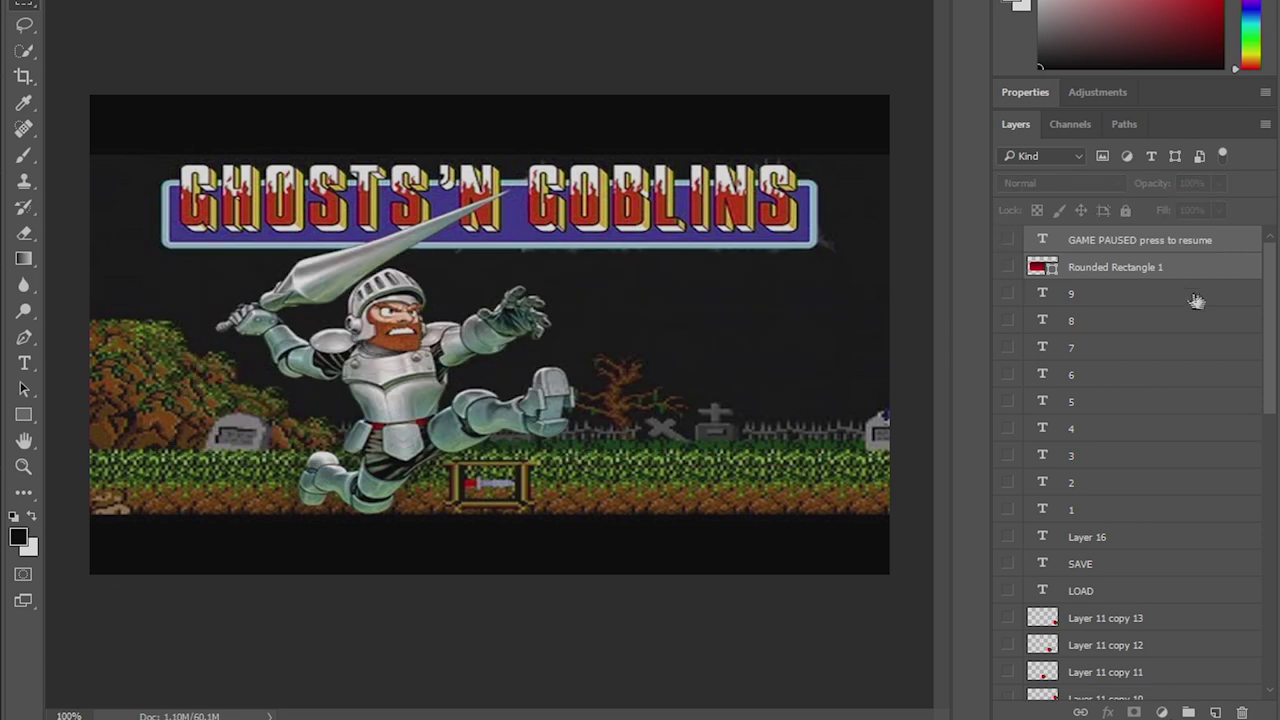
scroll(1274, 333, down, 5)
scroll(1274, 610, down, 2)
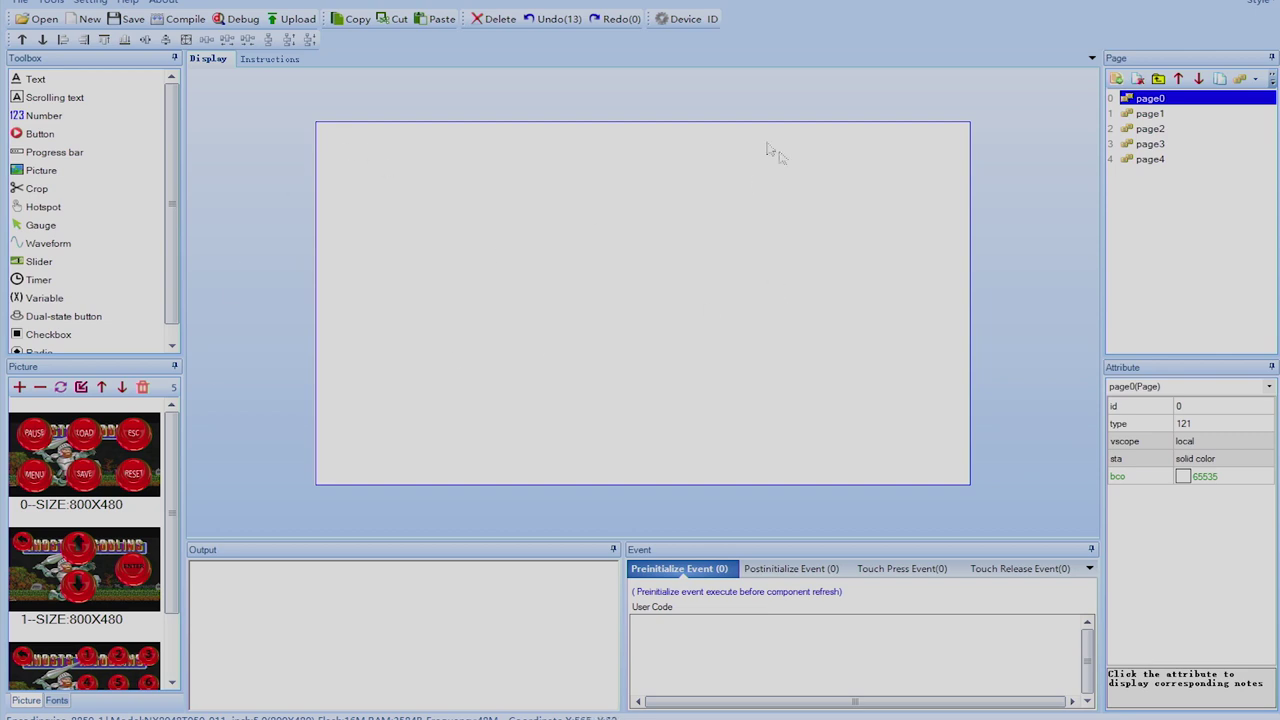
Step: In the Nextion Editor, examine page3, page2 and page4, including the touch area on page4
click(1170, 129)
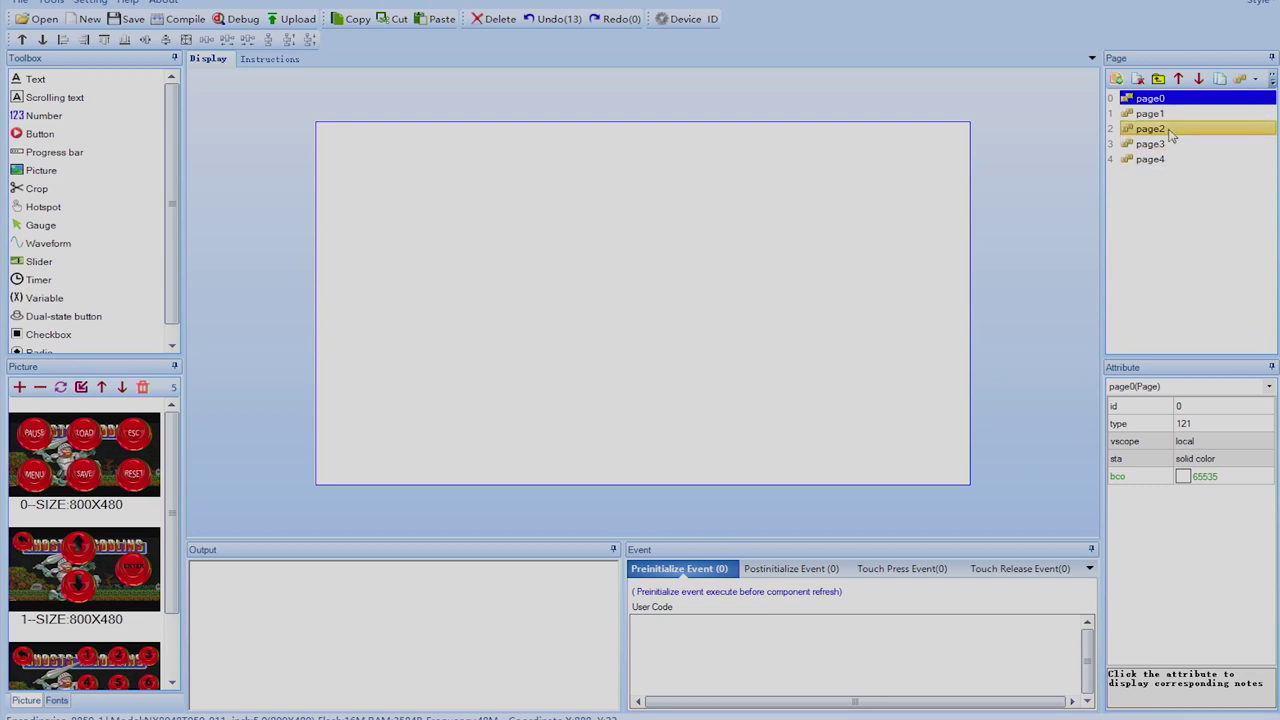
click(1172, 145)
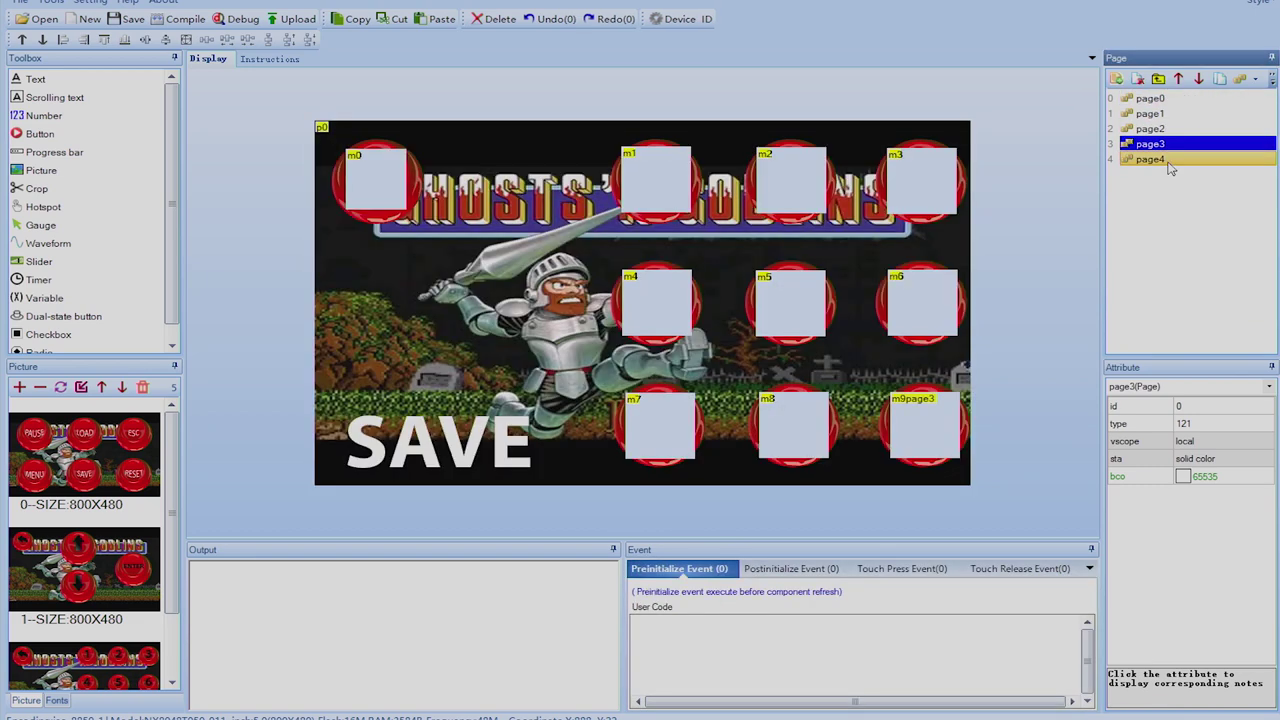
click(1172, 130)
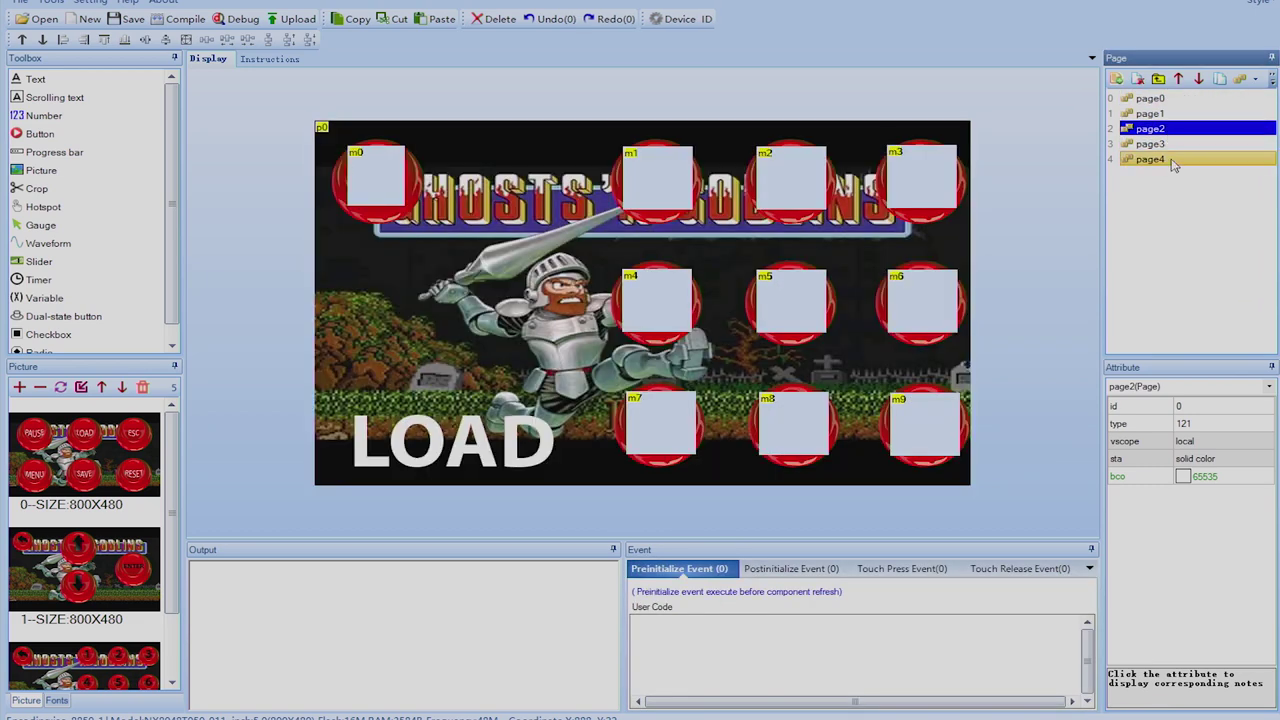
click(1172, 160)
mouse_move(707, 312)
mouse_down()
mouse_move(706, 173)
mouse_move(706, 409)
mouse_move(706, 306)
mouse_move(657, 294)
mouse_move(676, 317)
mouse_move(717, 312)
mouse_move(706, 309)
mouse_up()
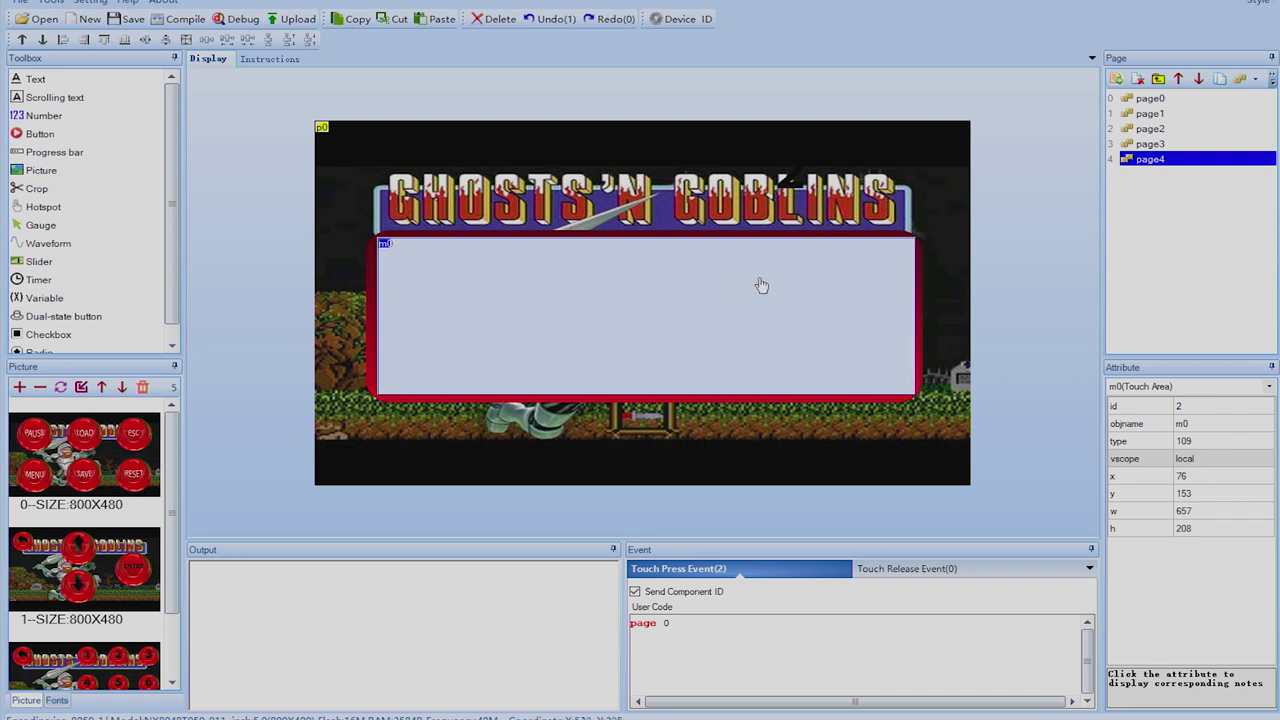
Step: Add a picture component to page0 and assign it picture 0, the six-button PAUSE/LOAD/ESC/MENU/SAVE/RESET image
click(1162, 99)
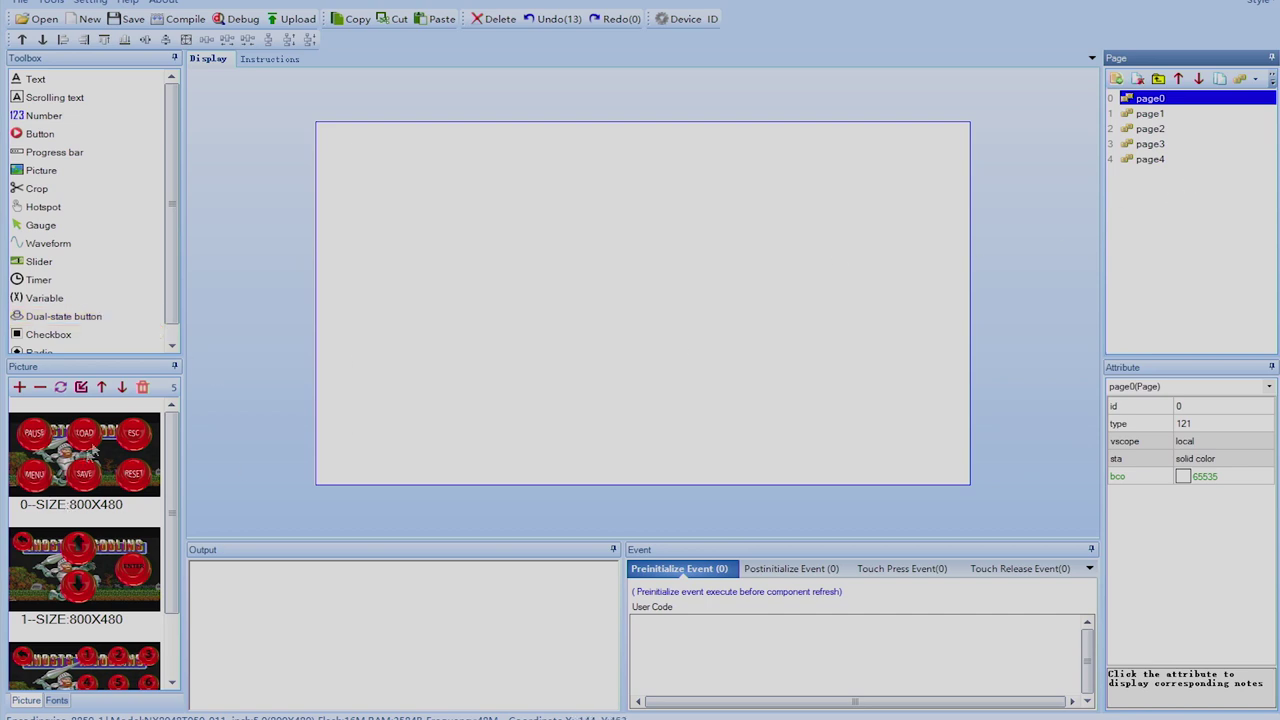
drag(173, 514, 174, 470)
click(57, 176)
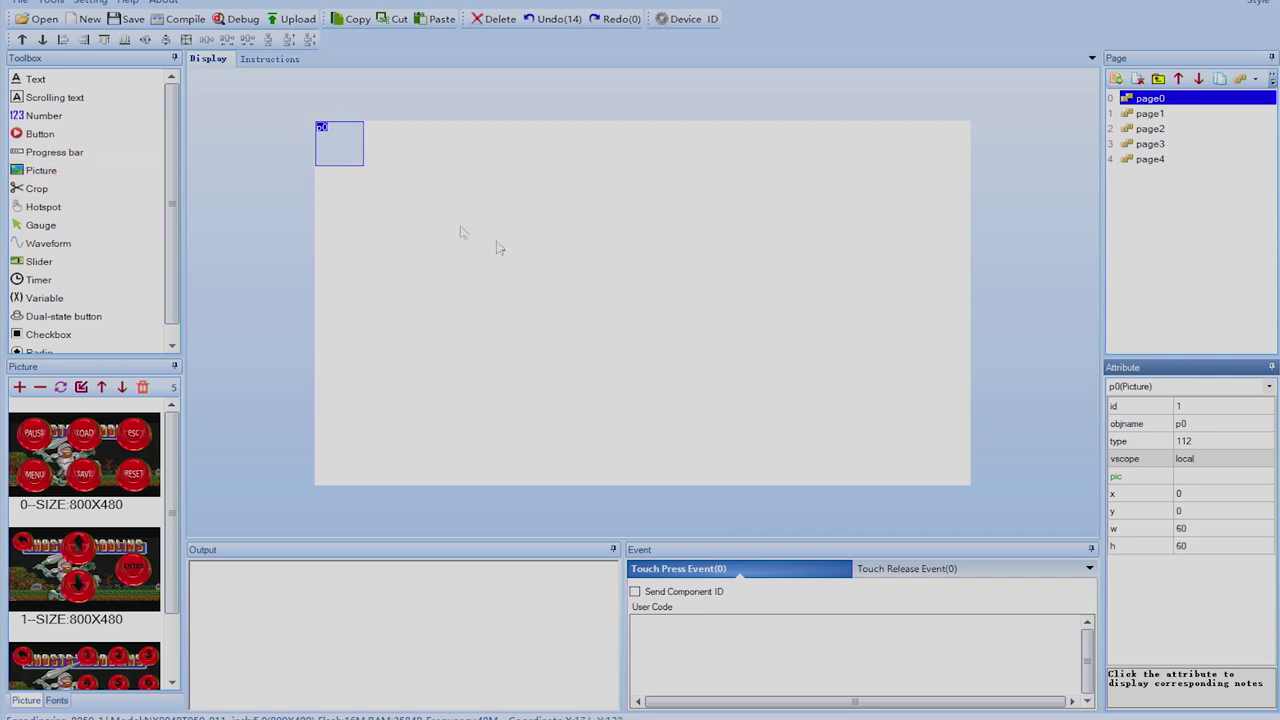
double_click(1199, 477)
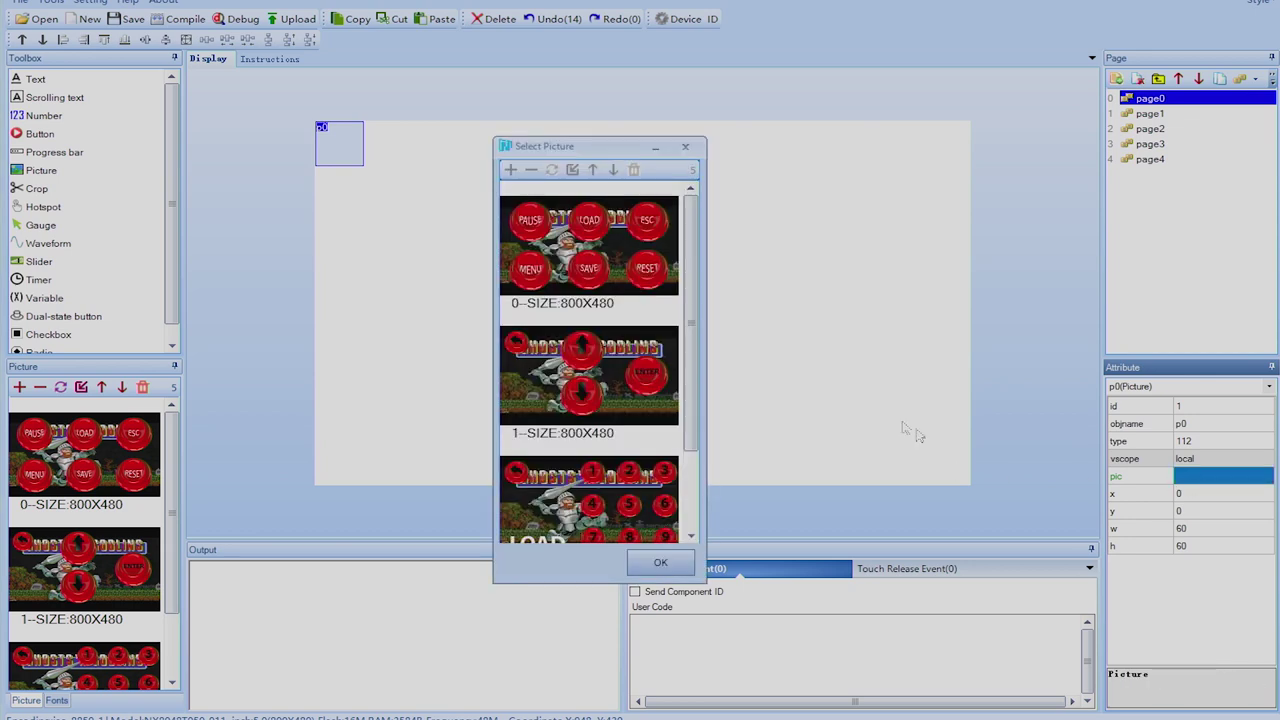
click(655, 242)
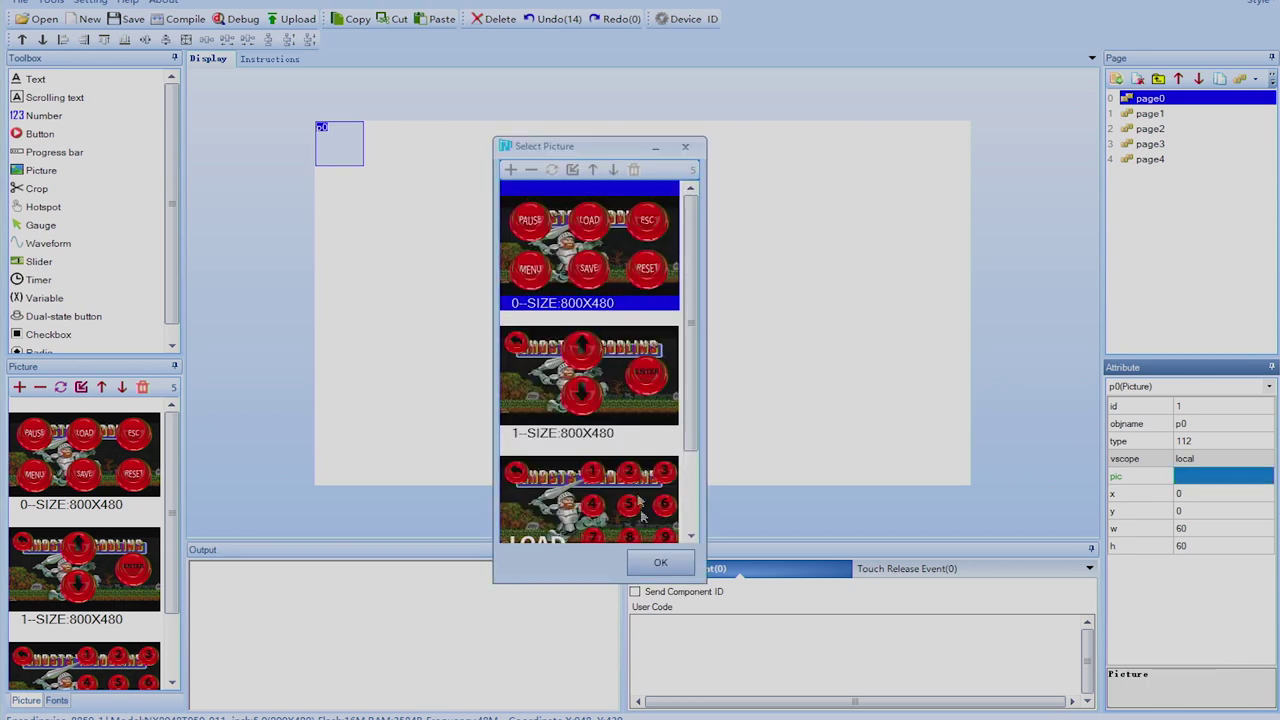
click(660, 566)
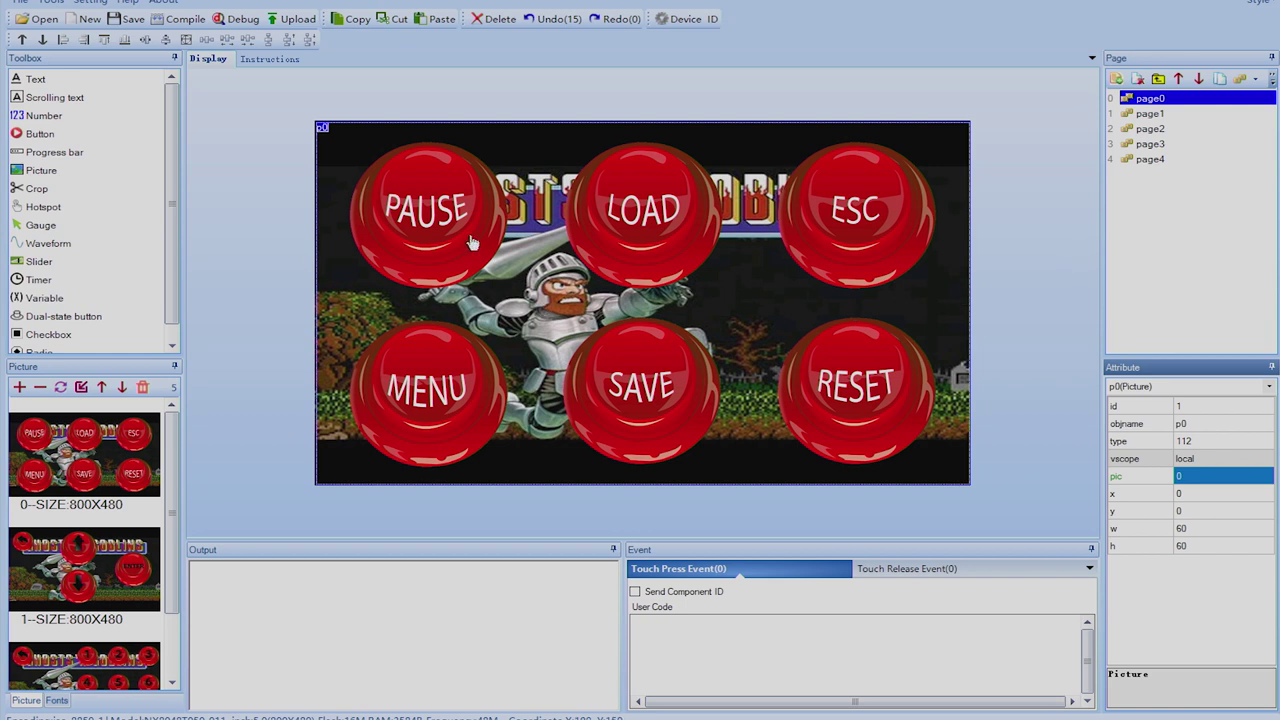
Step: Add a hotspot over the PAUSE button, about 96 by 95 in size, at about x 90, y 57
click(50, 208)
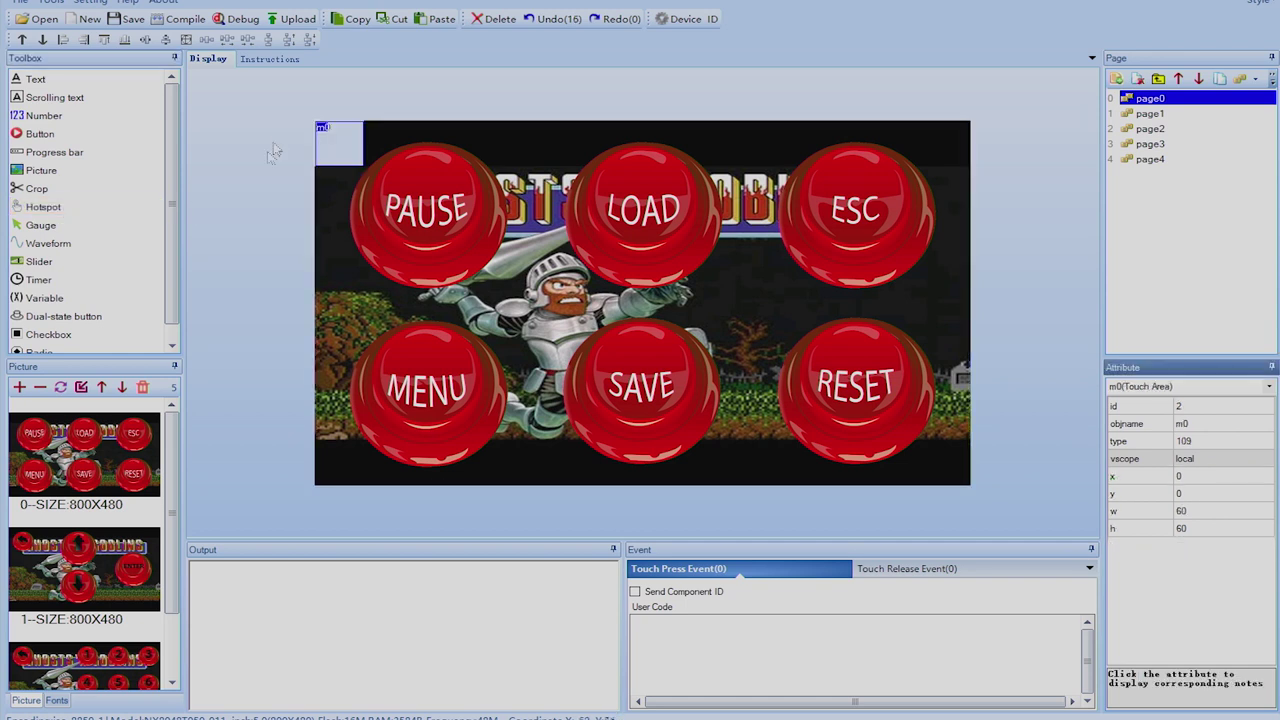
drag(366, 183, 437, 216)
click(447, 226)
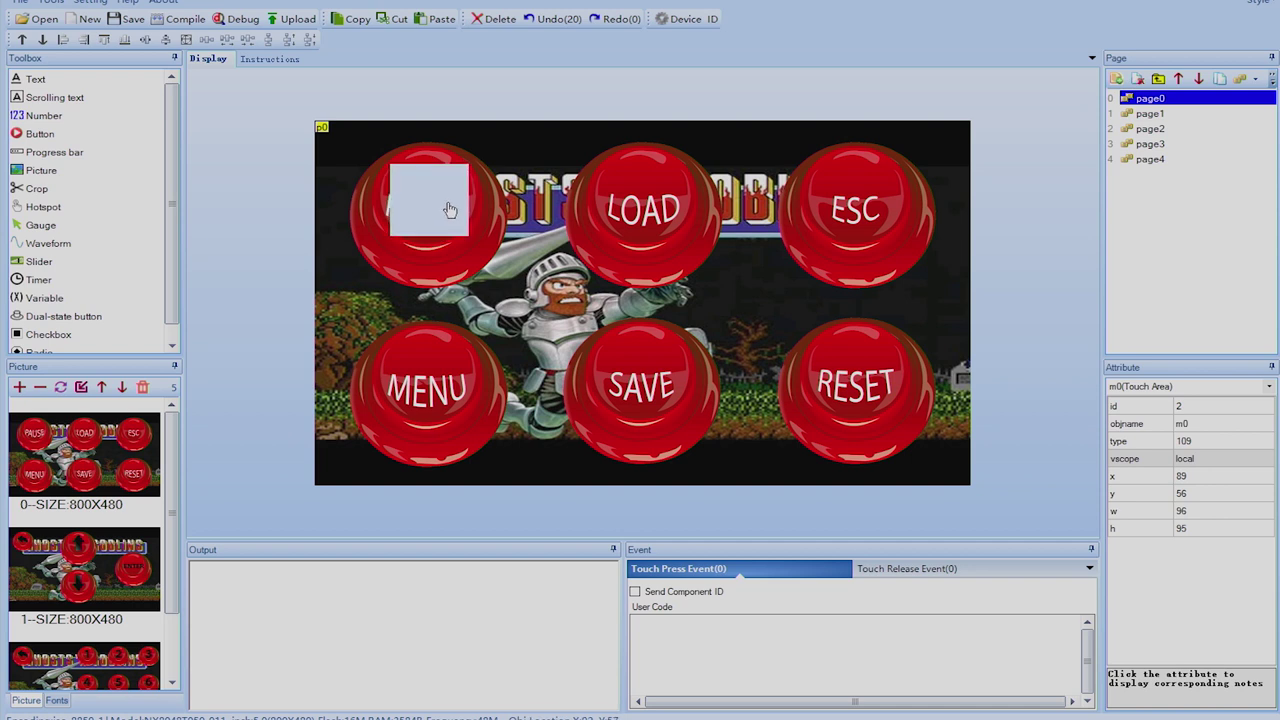
drag(448, 209, 449, 210)
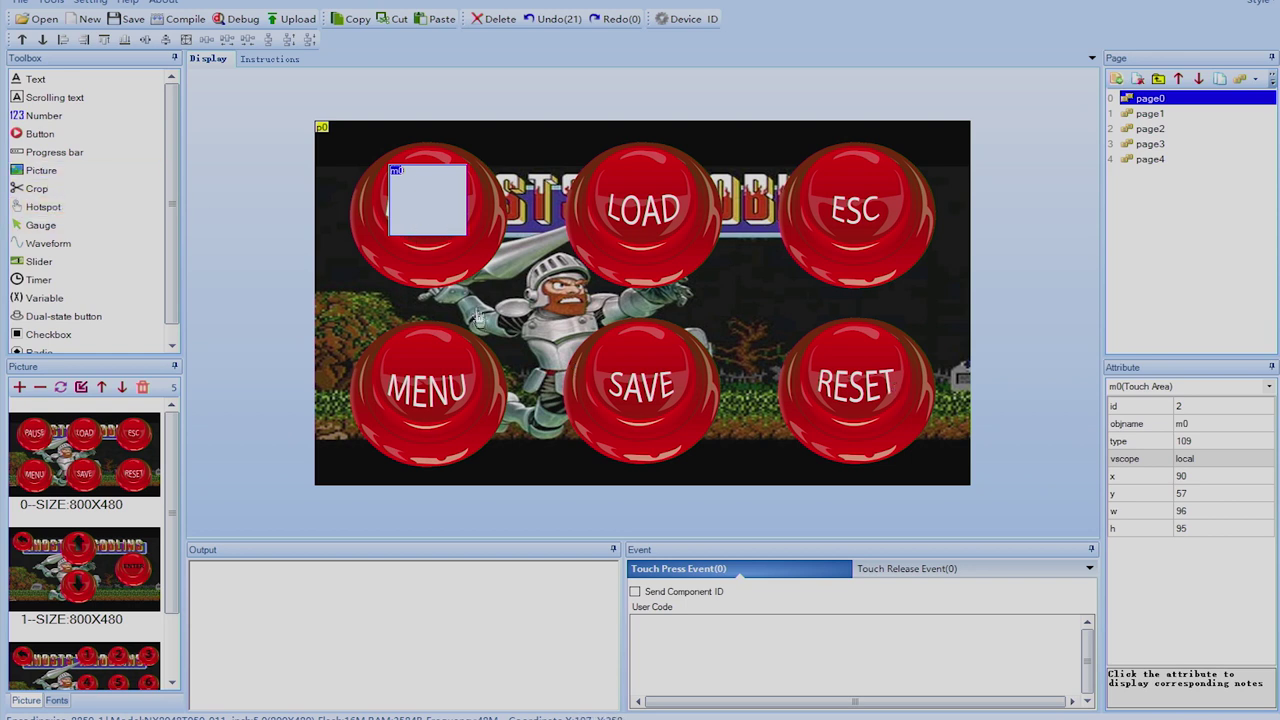
Step: Paste copies of the hotspot over the LOAD button at about x 355, y 60 and the ESC button at about x 613, y 60
click(441, 19)
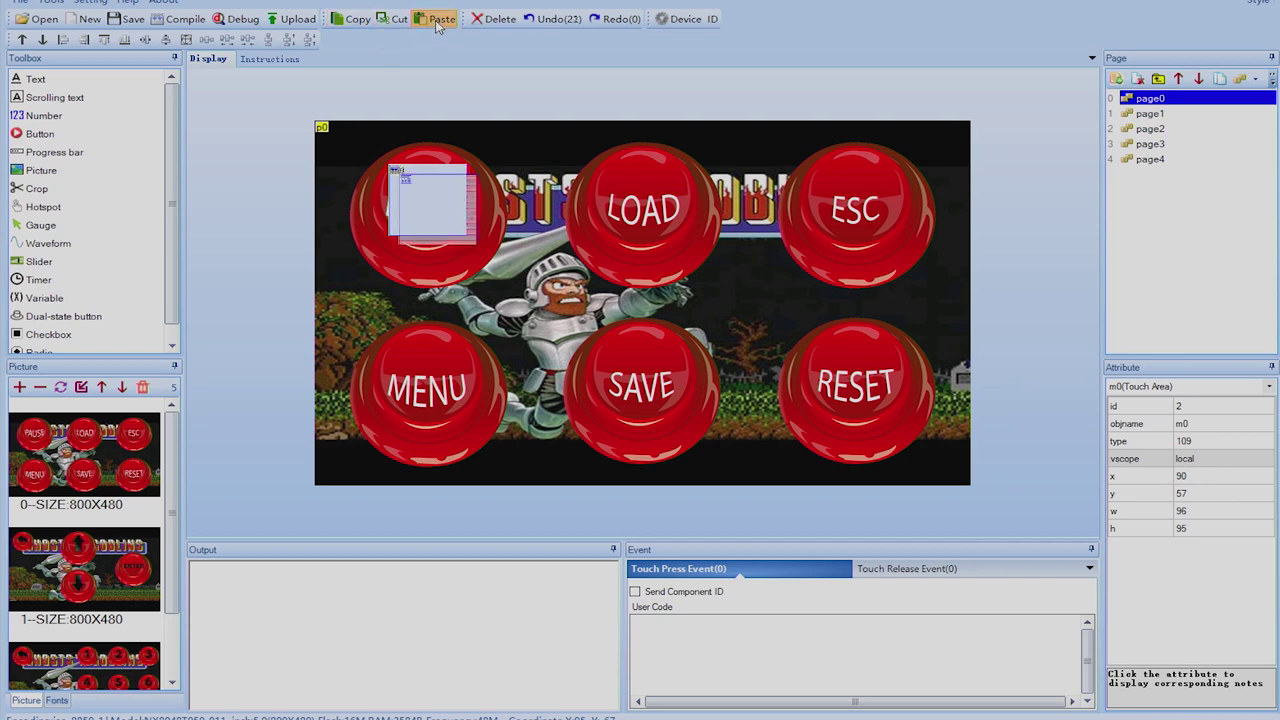
drag(422, 219, 647, 213)
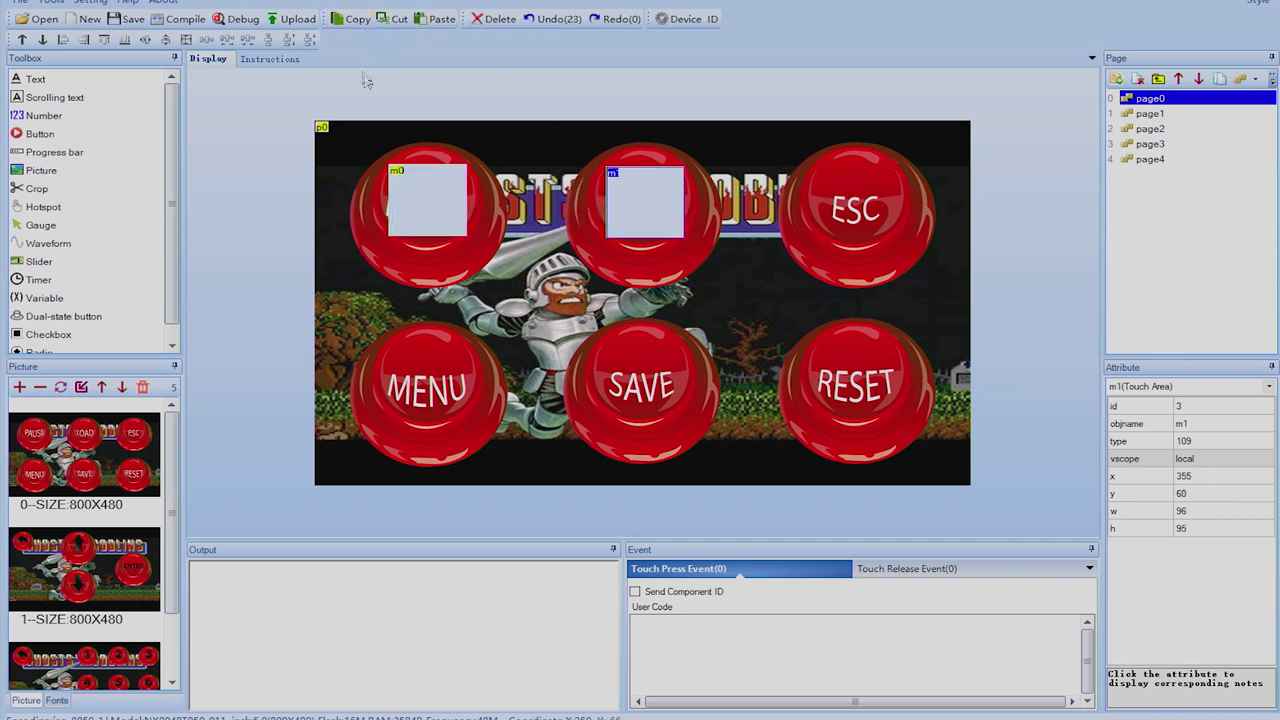
key(ctrl+v)
drag(651, 229, 850, 211)
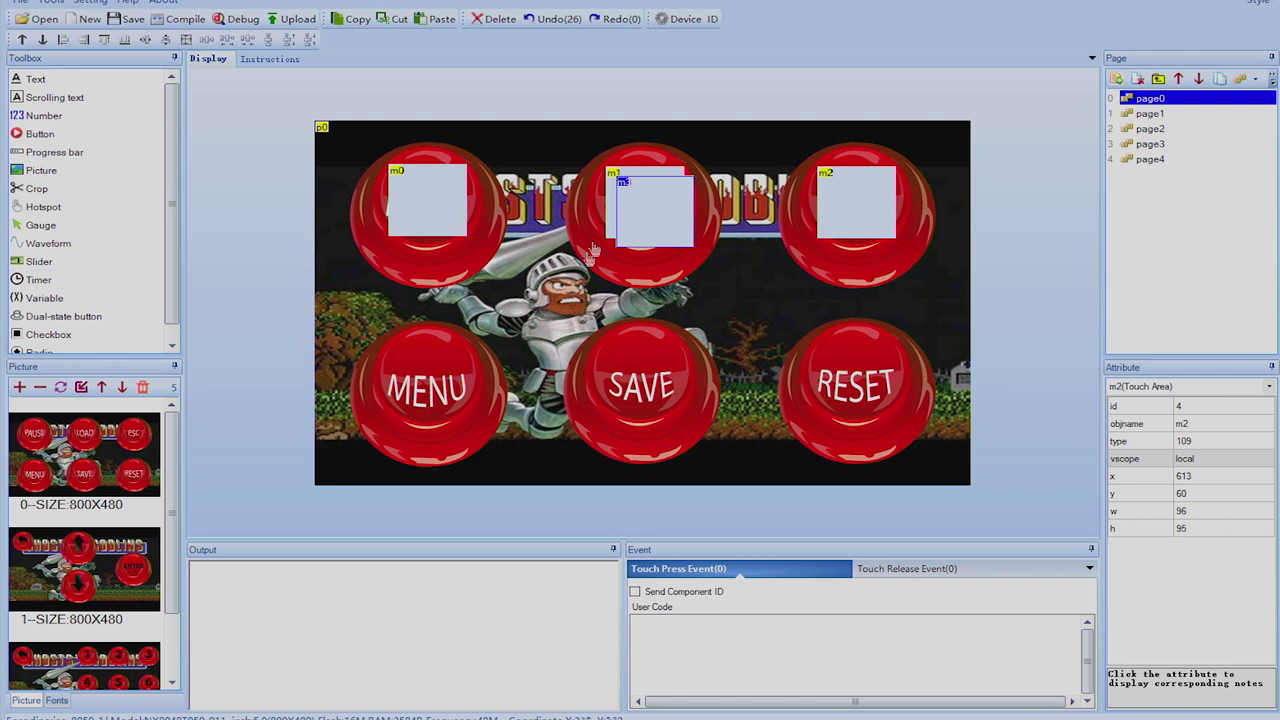
Step: Paste three more hotspot copies and place them over the MENU, SAVE and RESET buttons
key(ctrl+v)
drag(652, 210, 433, 383)
key(ctrl+v)
drag(650, 250, 640, 412)
key(ctrl+v)
drag(659, 216, 860, 383)
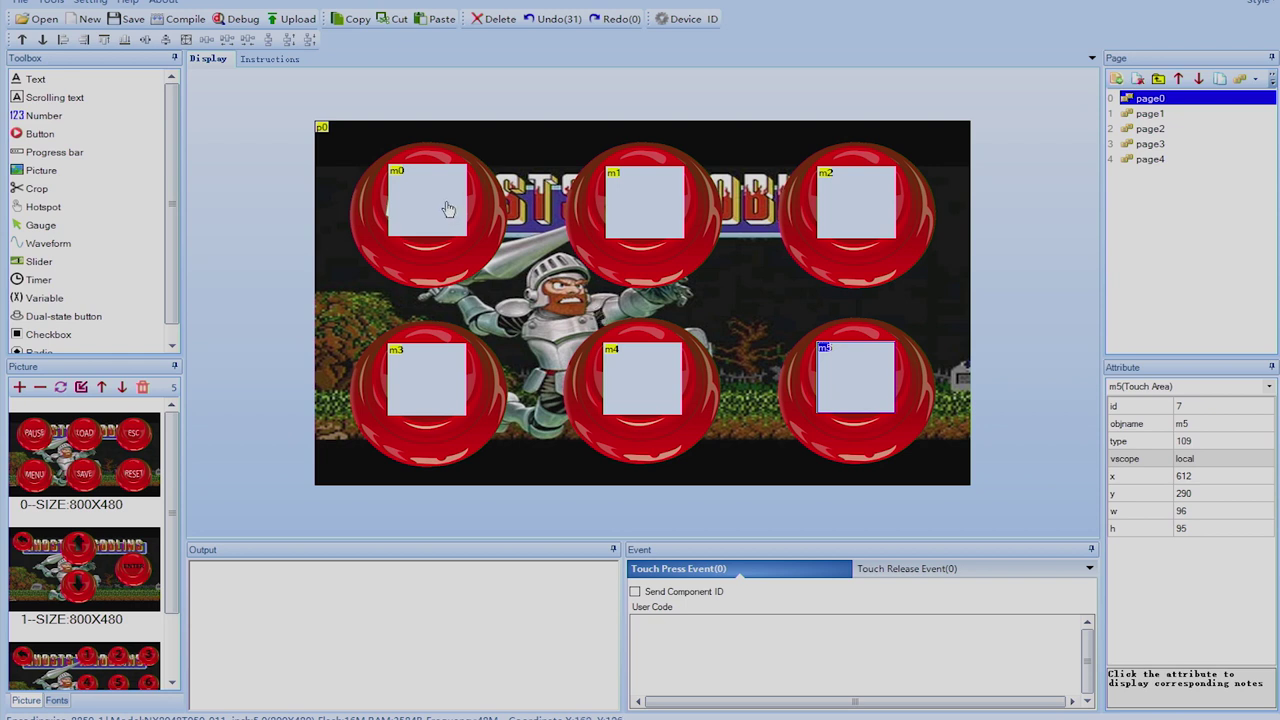
Step: Enable Send Component ID in the touch press event of the PAUSE hotspot on page0
mouse_move(444, 205)
mouse_down()
mouse_move(512, 288)
mouse_move(438, 210)
mouse_up()
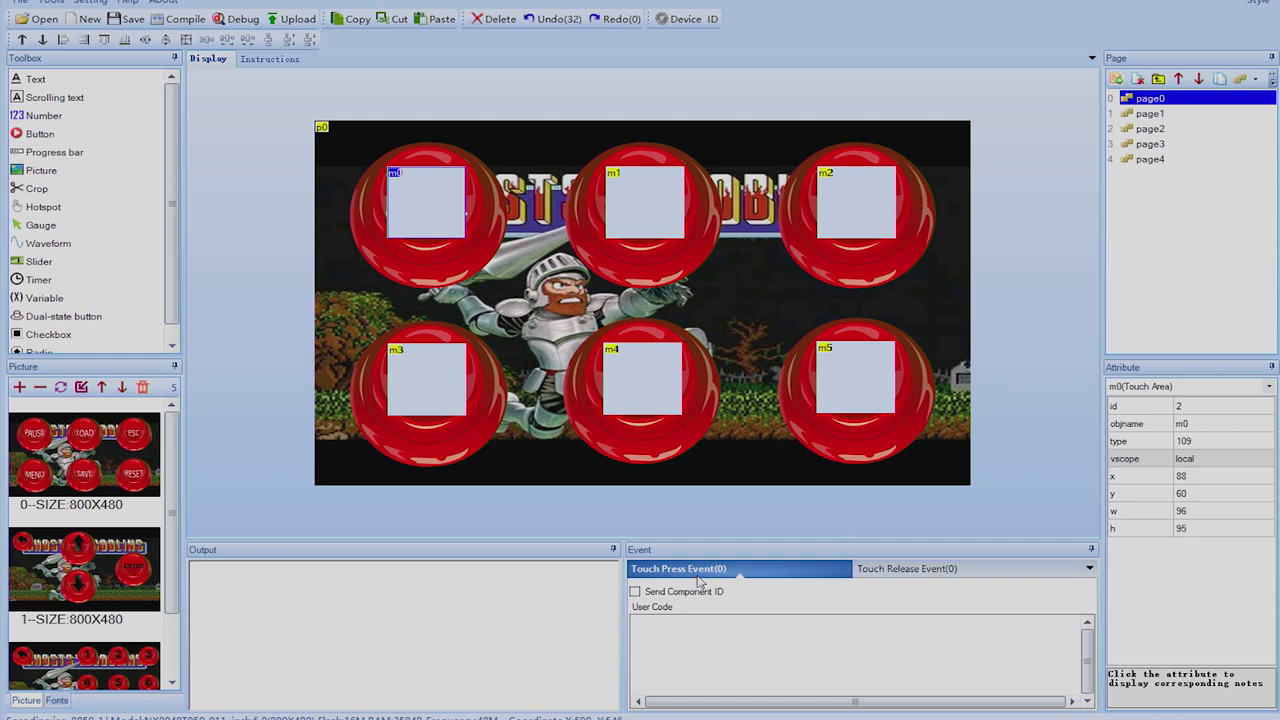
click(635, 592)
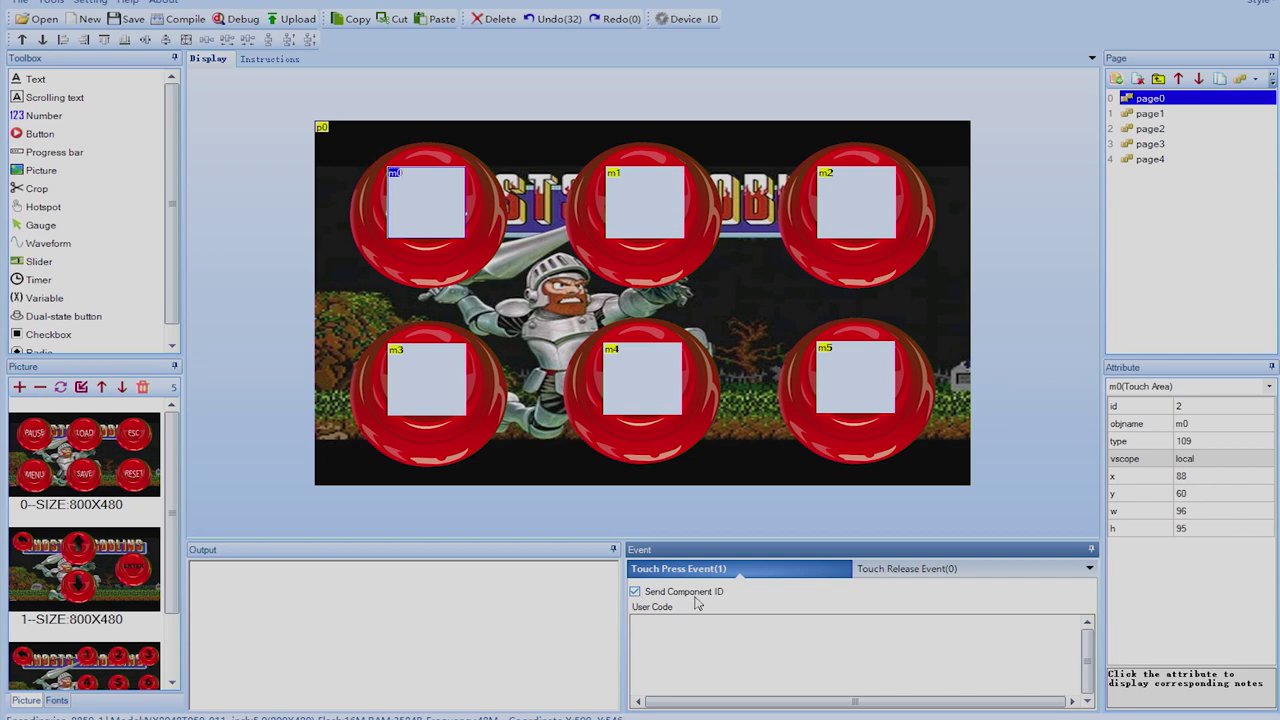
drag(423, 206, 430, 194)
Step: Check which page holds the GAME PAUSED screen and add the code "page 4" to the PAUSE hotspot's touch press event
drag(167, 522, 167, 626)
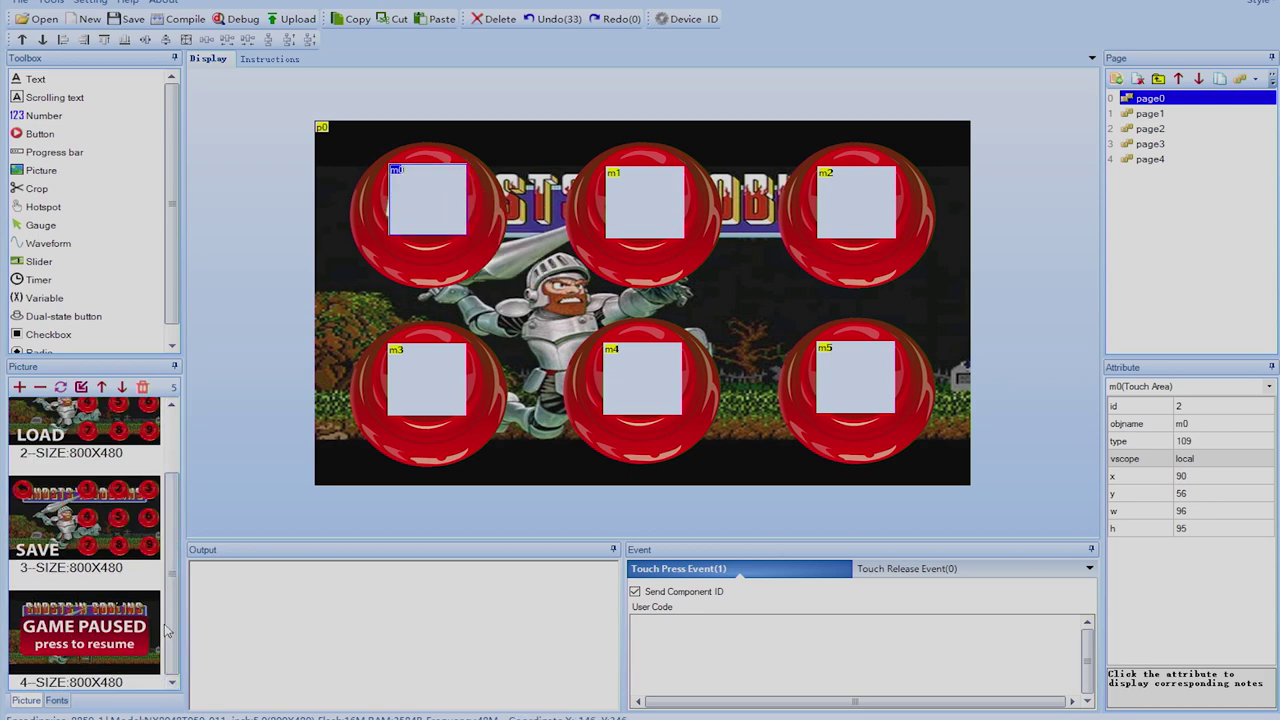
click(1163, 160)
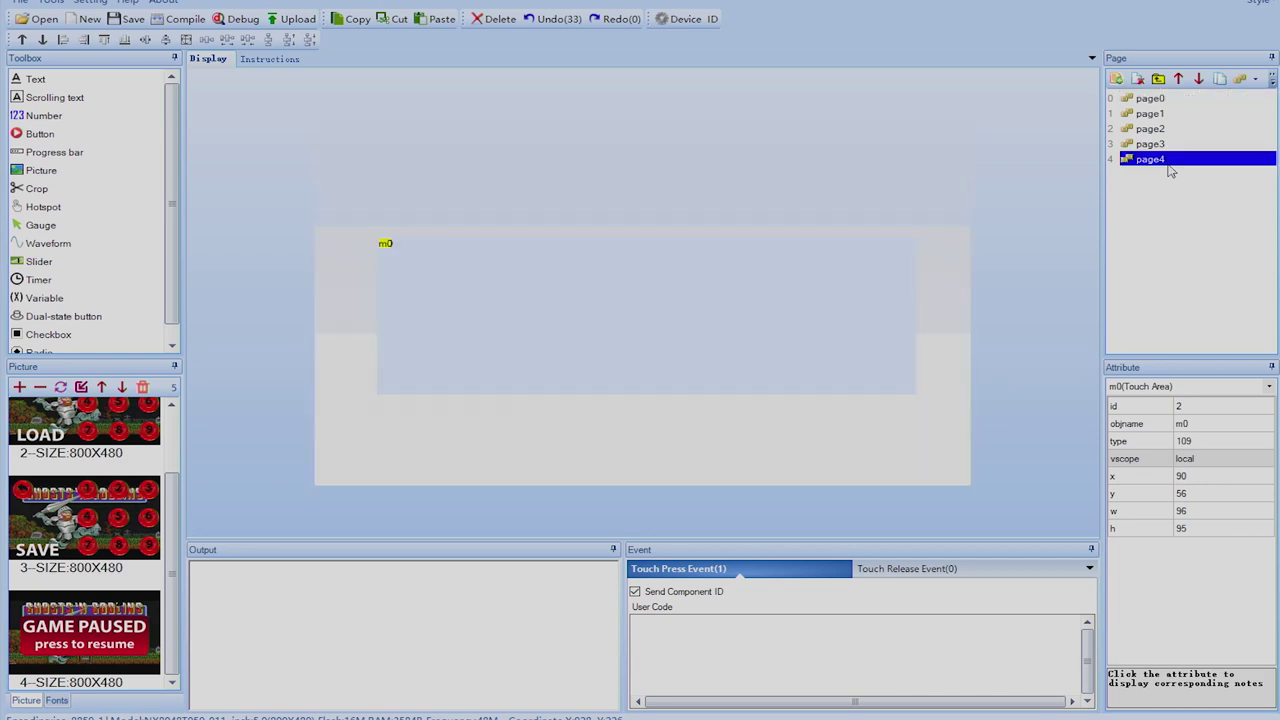
click(1180, 99)
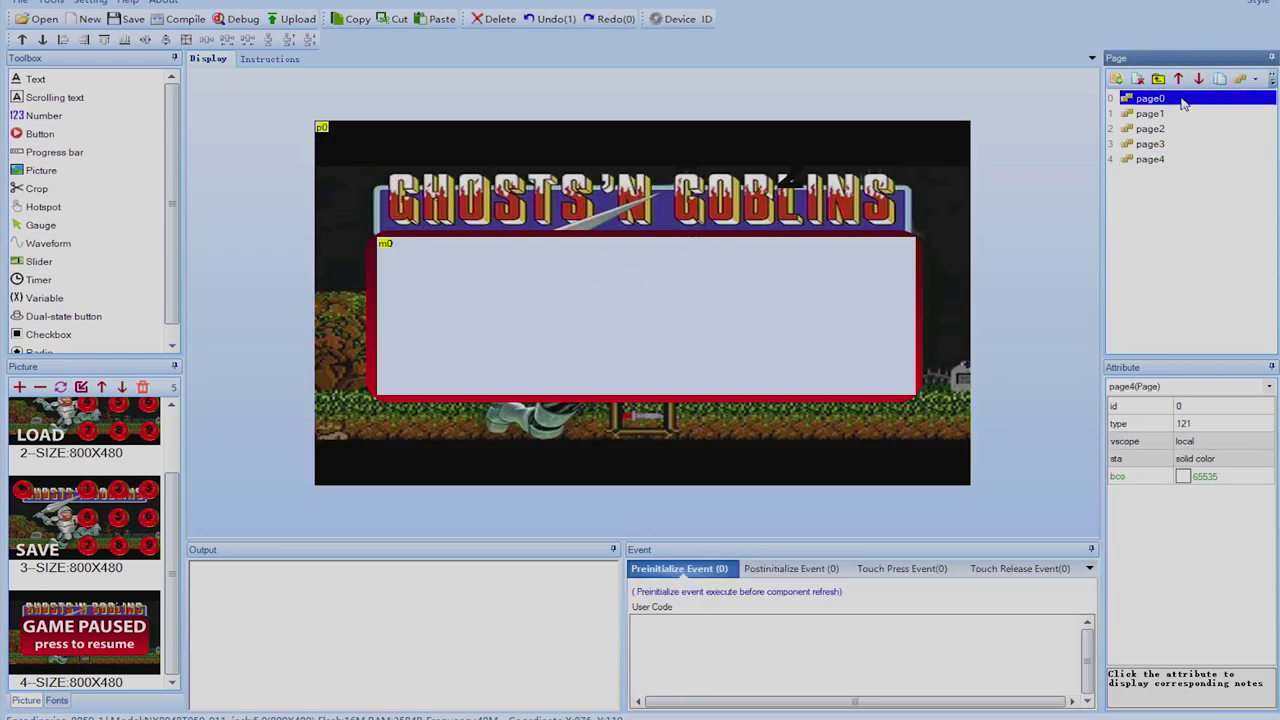
click(435, 204)
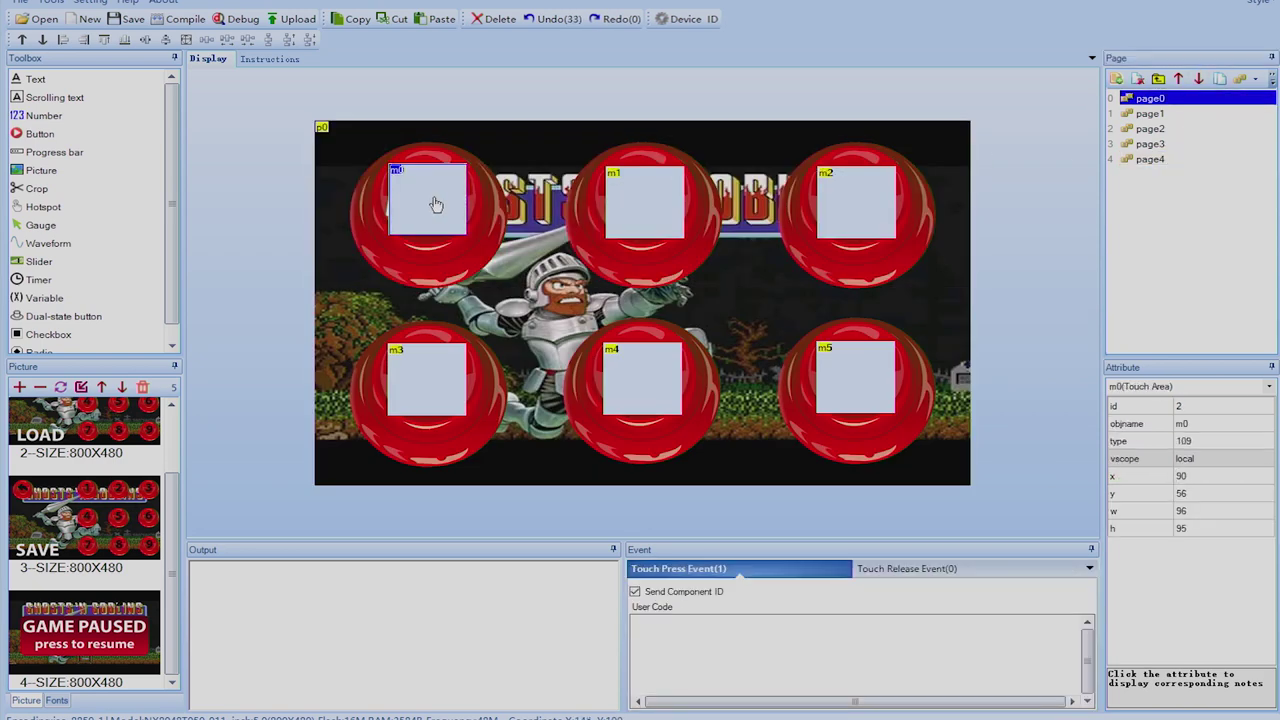
click(777, 635)
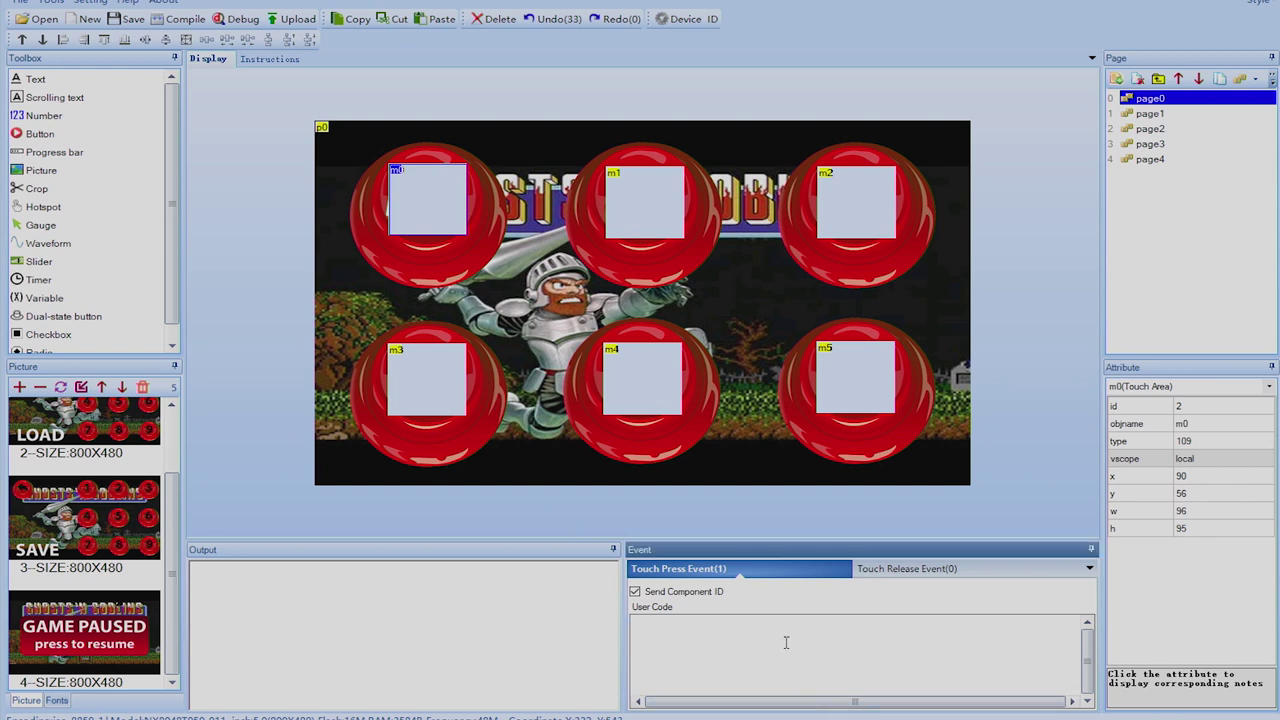
text(page 4)
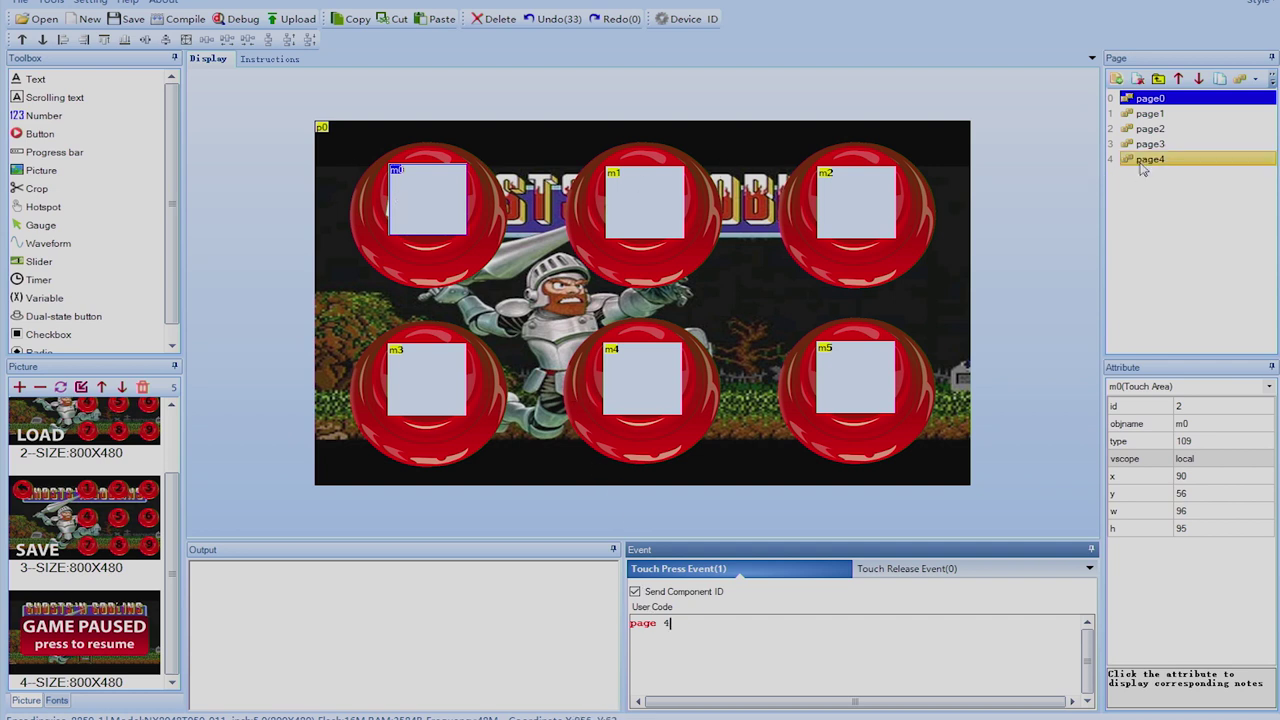
click(892, 519)
click(413, 185)
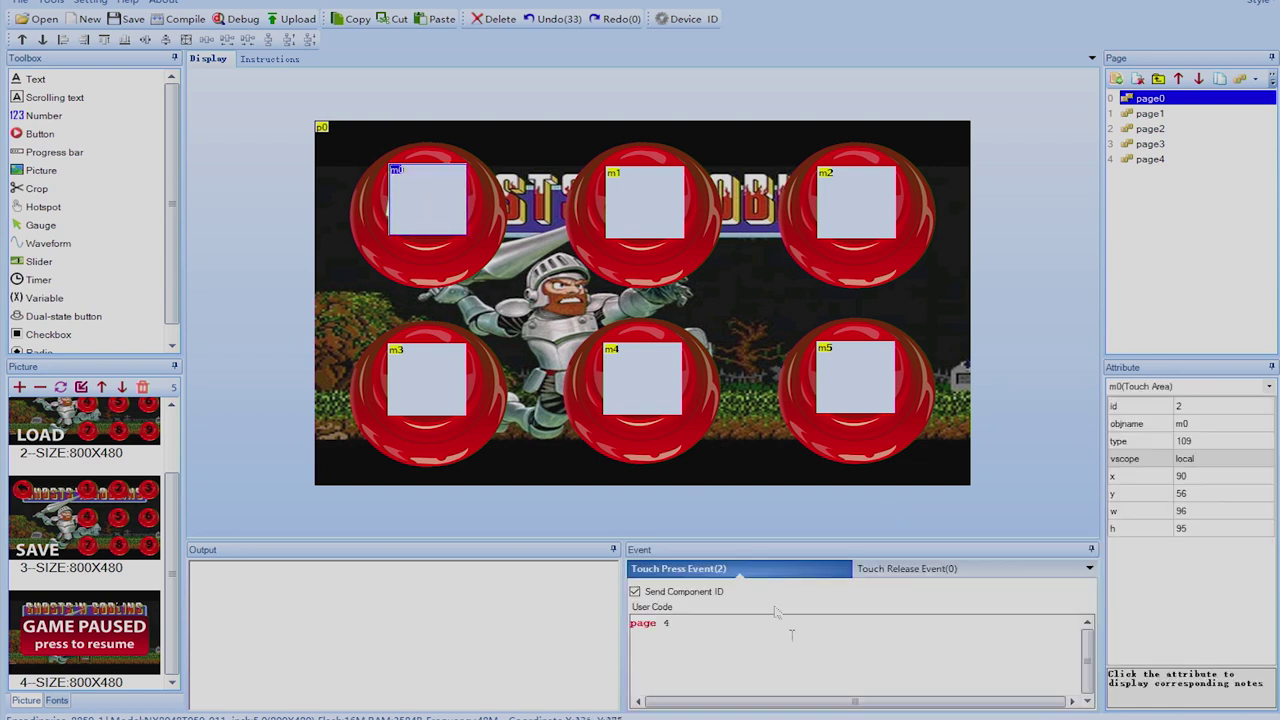
Step: Enable Send Component ID for the LOAD hotspot's touch press event and add the code "page 2" to it
drag(665, 209, 660, 203)
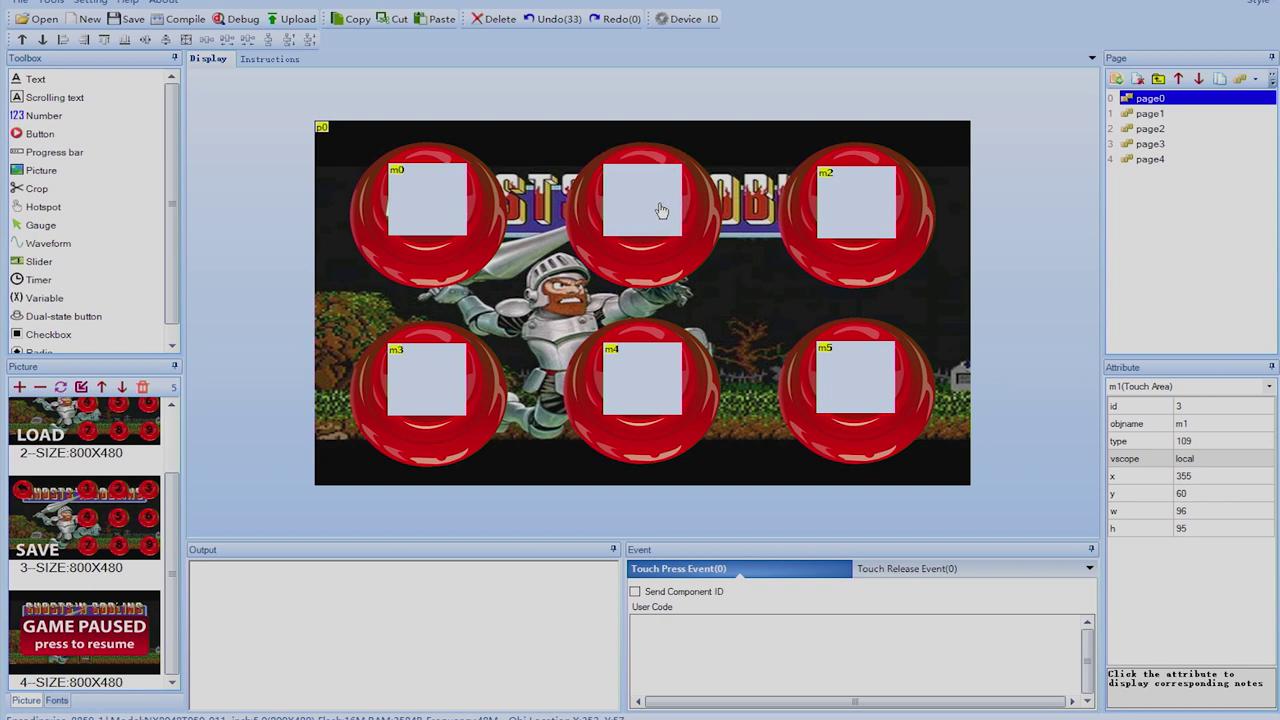
click(635, 592)
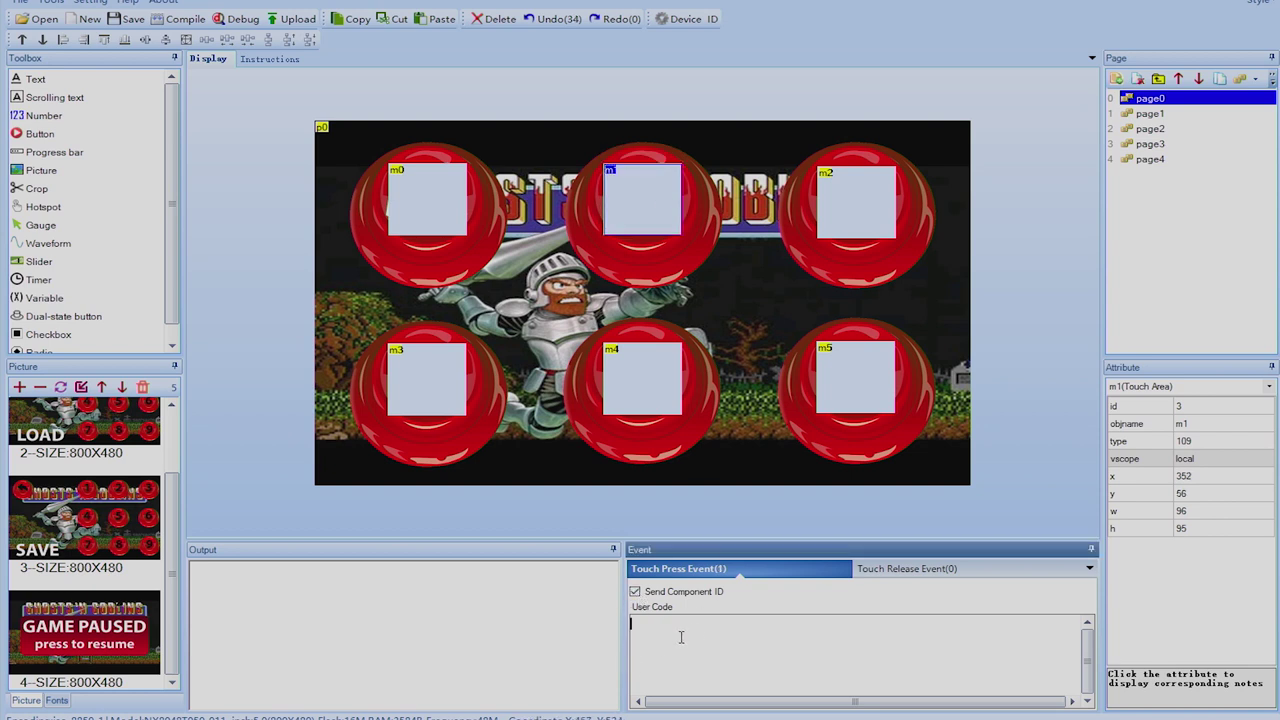
click(1178, 129)
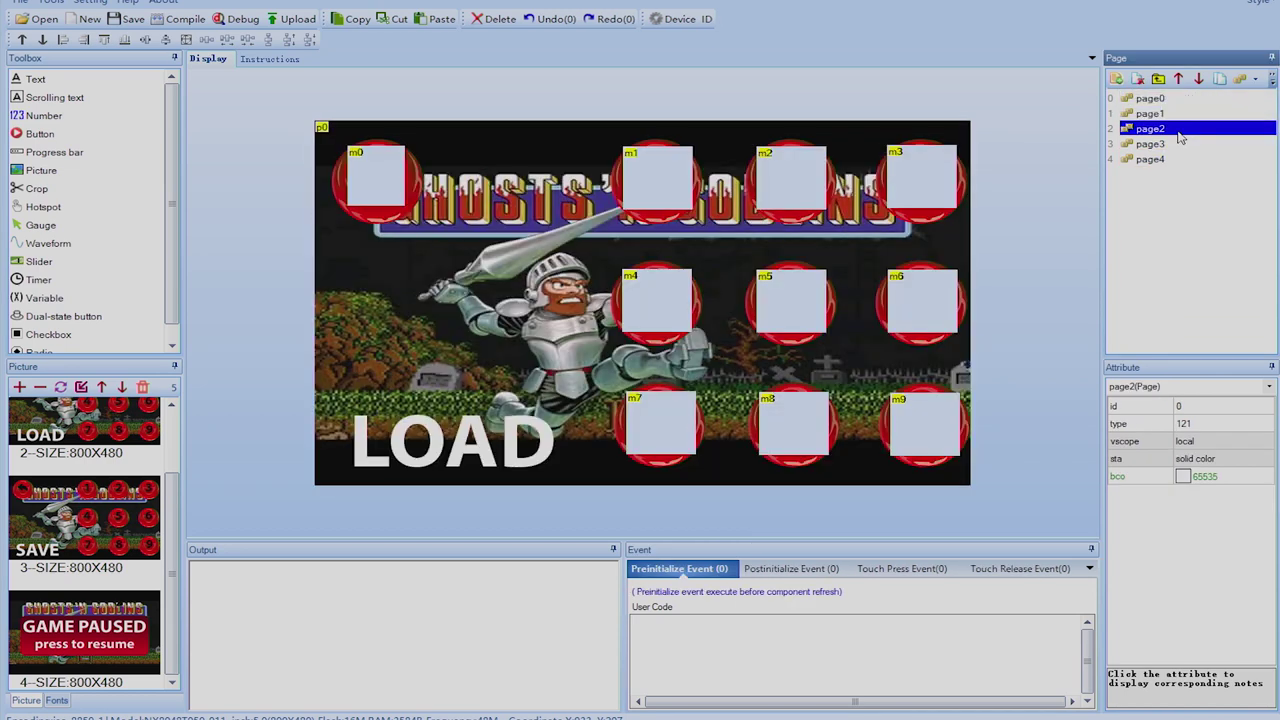
key(Up)
key(Up)
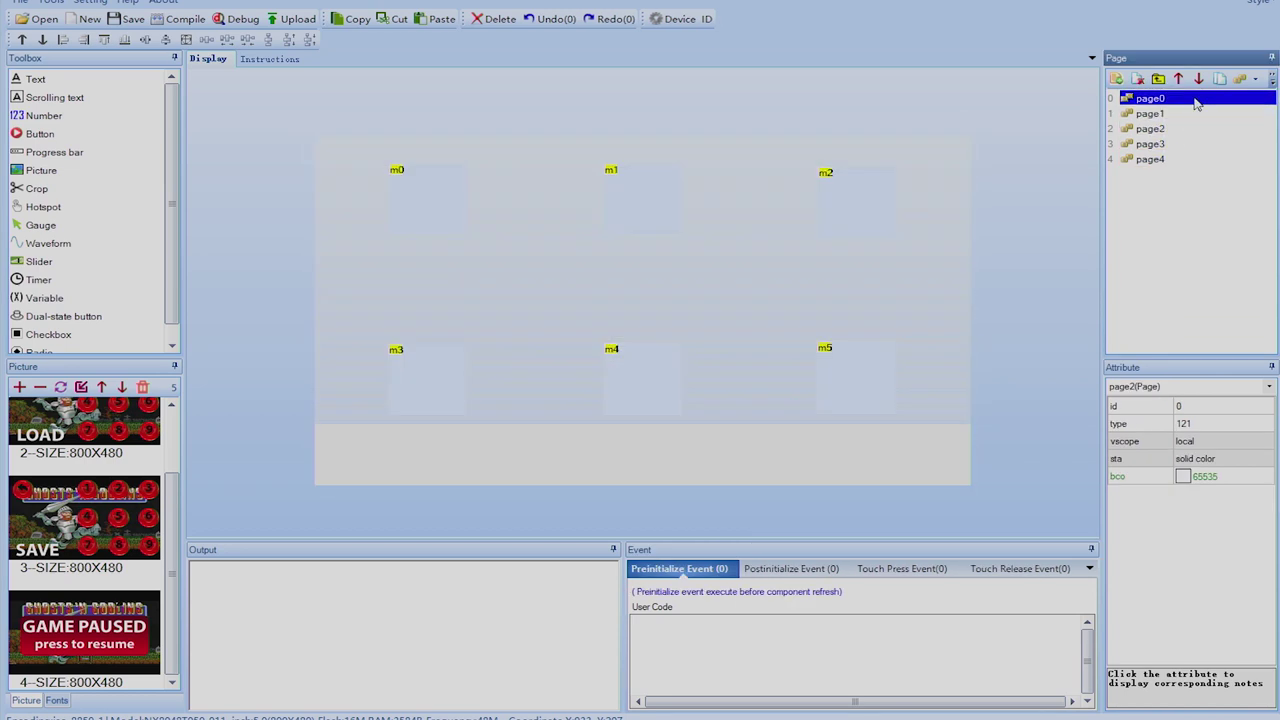
click(645, 205)
click(694, 657)
text(page 2)
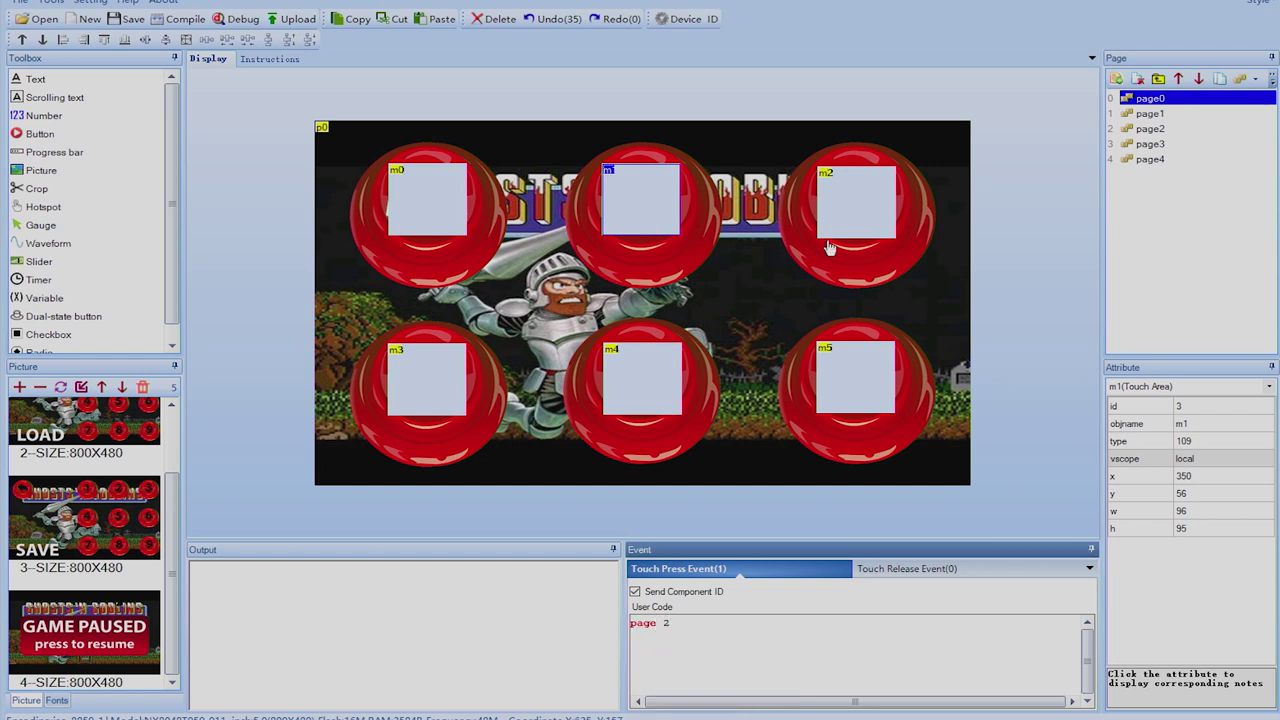
Step: Enable Send Component ID in the touch press events of the ESC and MENU hotspots
mouse_move(851, 203)
mouse_down()
mouse_move(851, 258)
mouse_move(860, 201)
mouse_up()
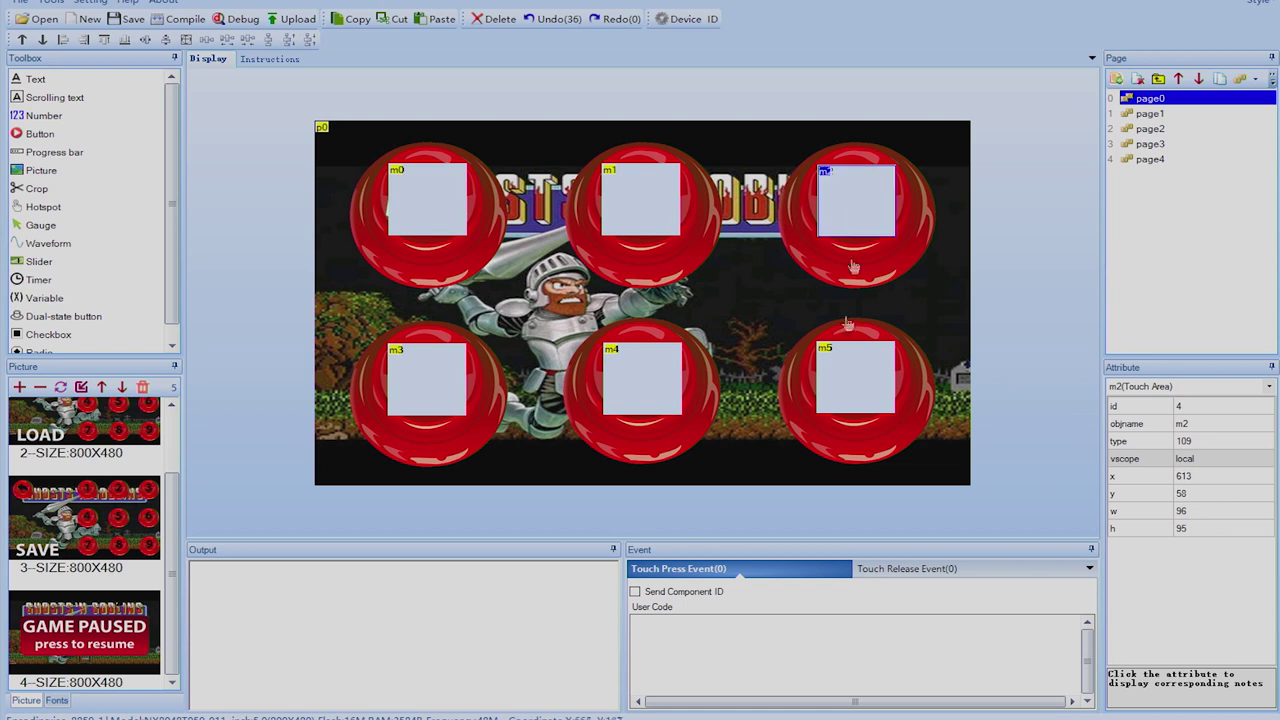
click(636, 592)
mouse_move(424, 388)
mouse_down()
mouse_move(445, 438)
mouse_move(434, 388)
mouse_up()
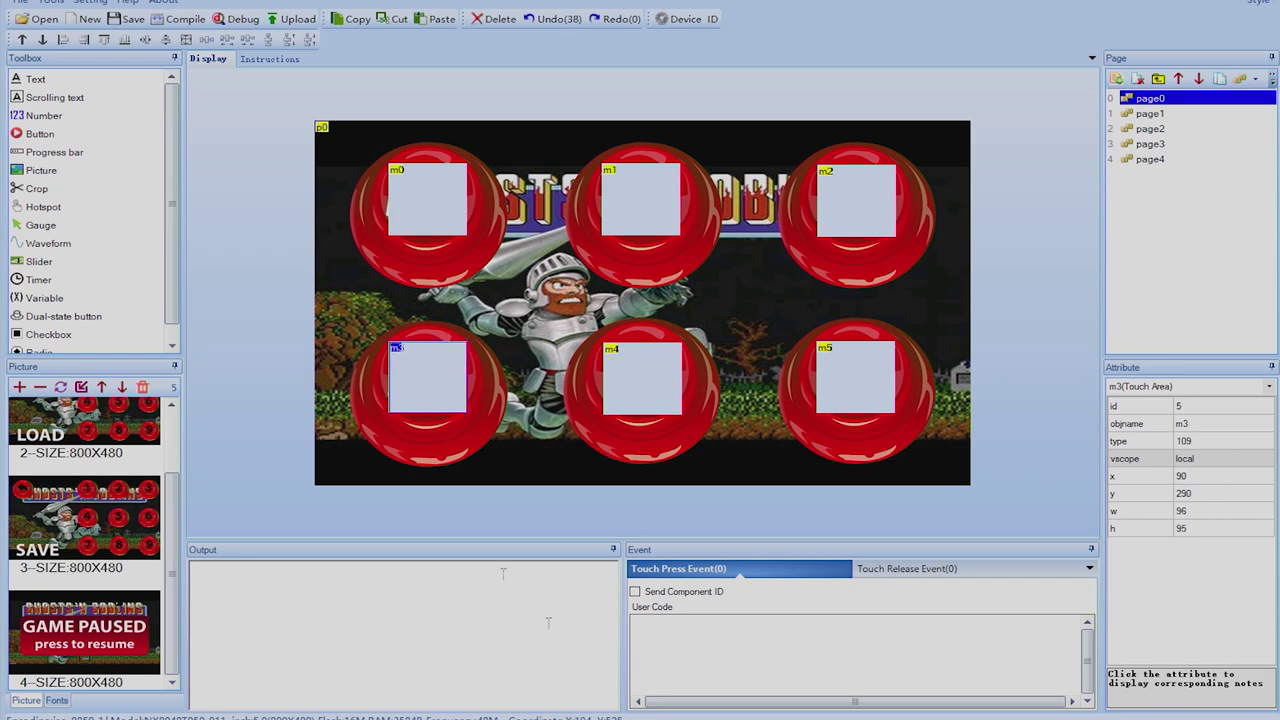
click(640, 592)
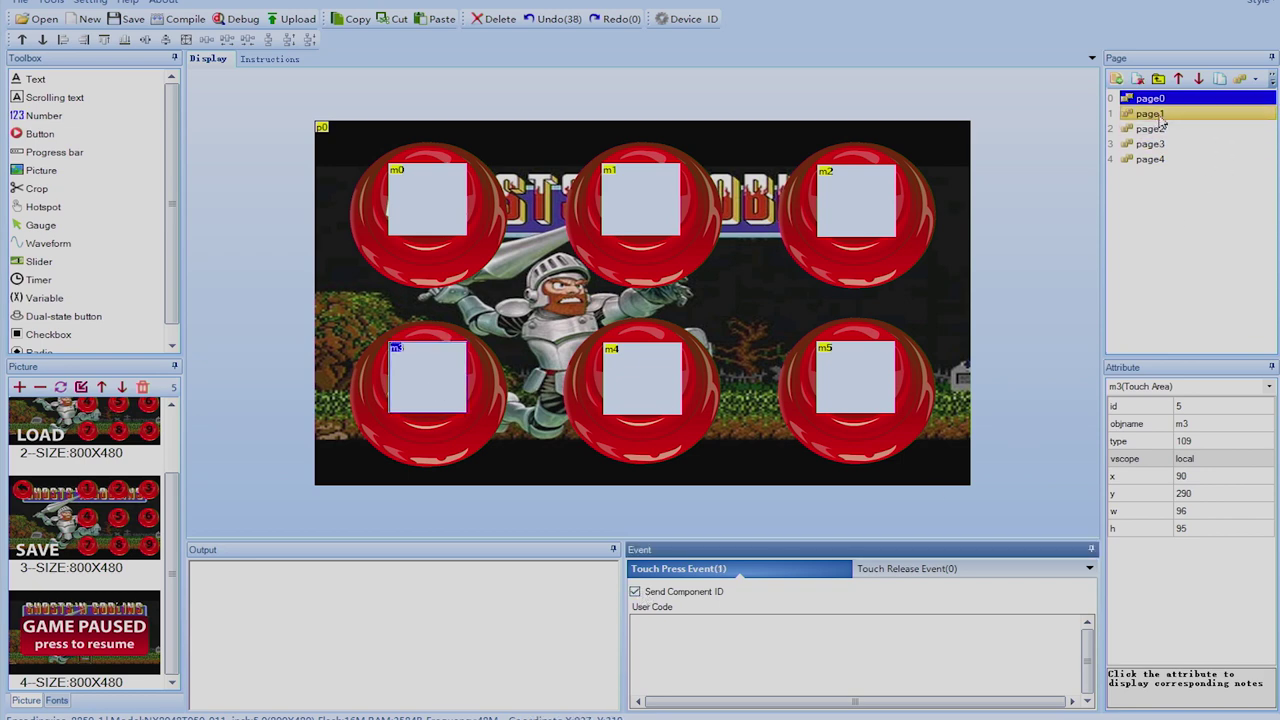
Step: Check page1 and add the code "page 1" to the MENU hotspot's touch press event on page0
click(1158, 116)
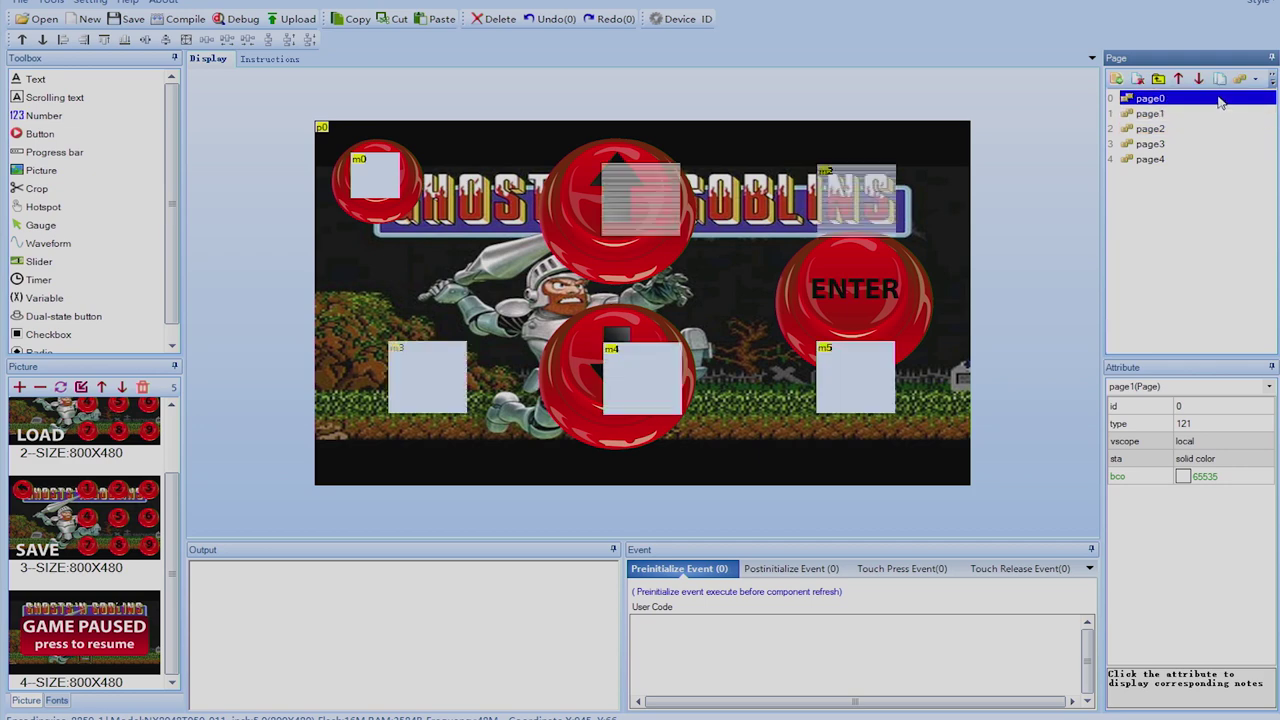
click(412, 380)
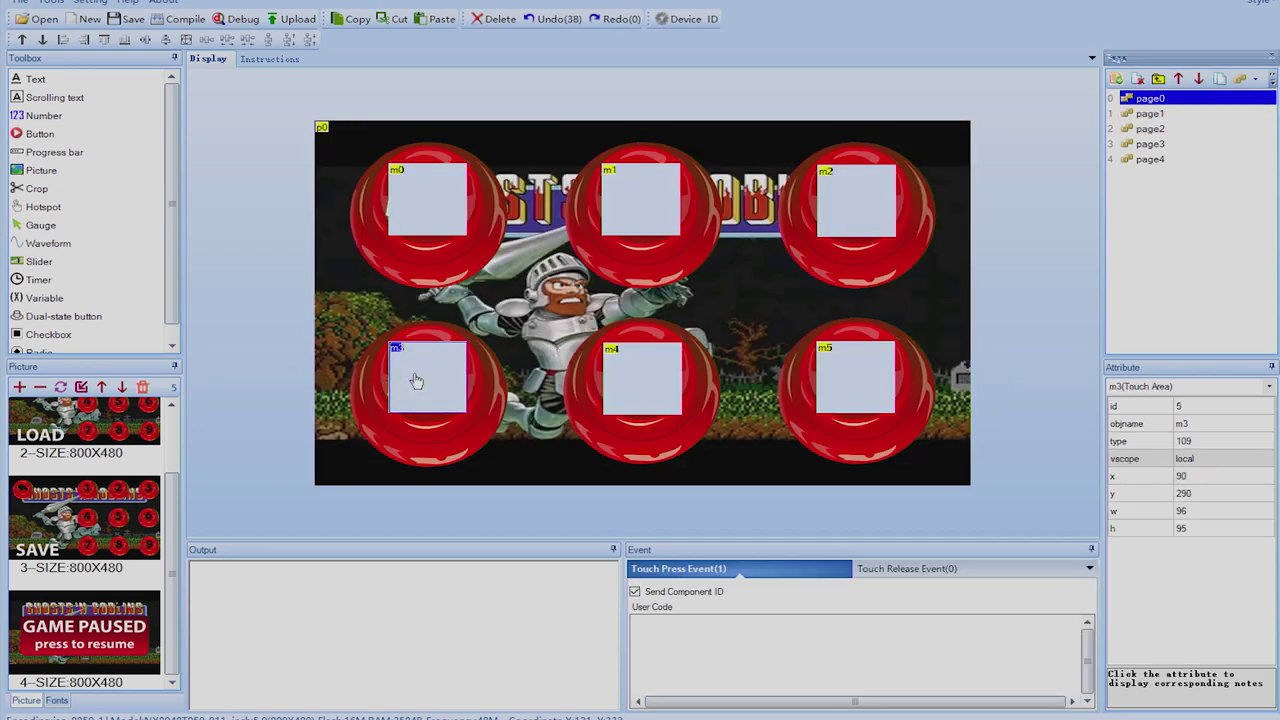
click(778, 654)
text(page 1)
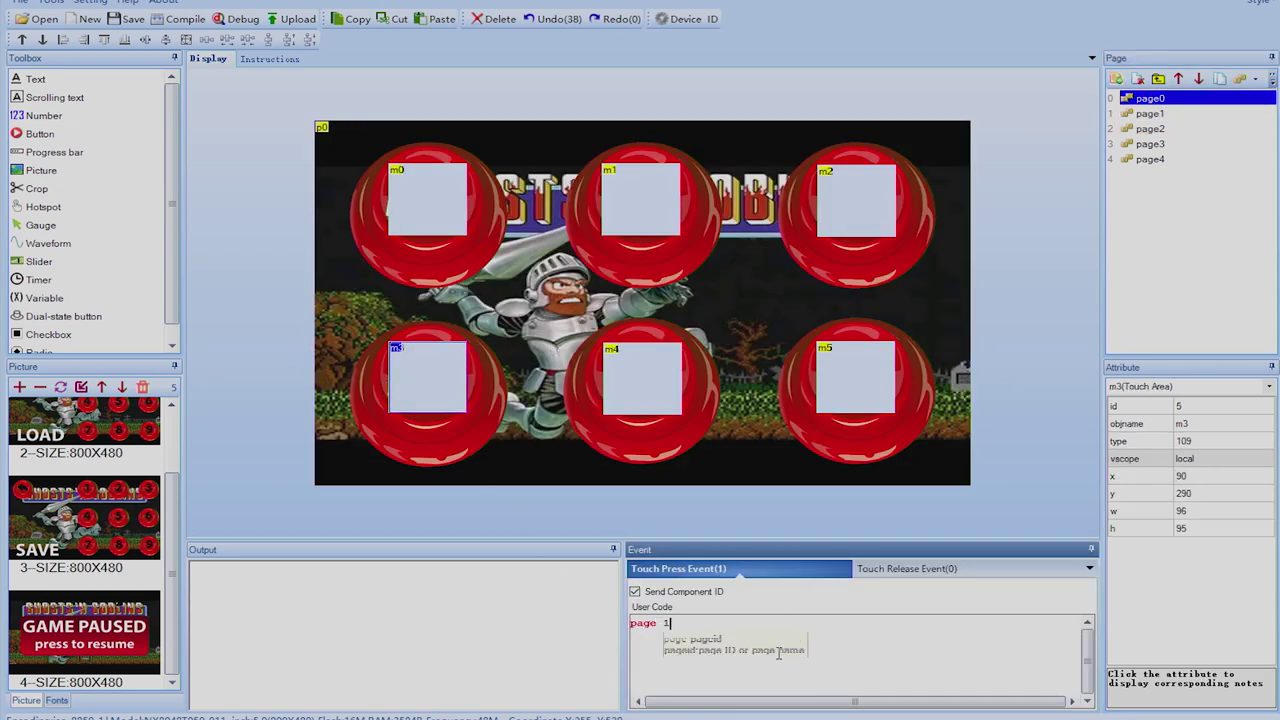
Step: Enable Send Component ID for the SAVE hotspot's touch press event and add the code "page 3" to it
click(640, 386)
drag(640, 376, 639, 382)
click(1185, 145)
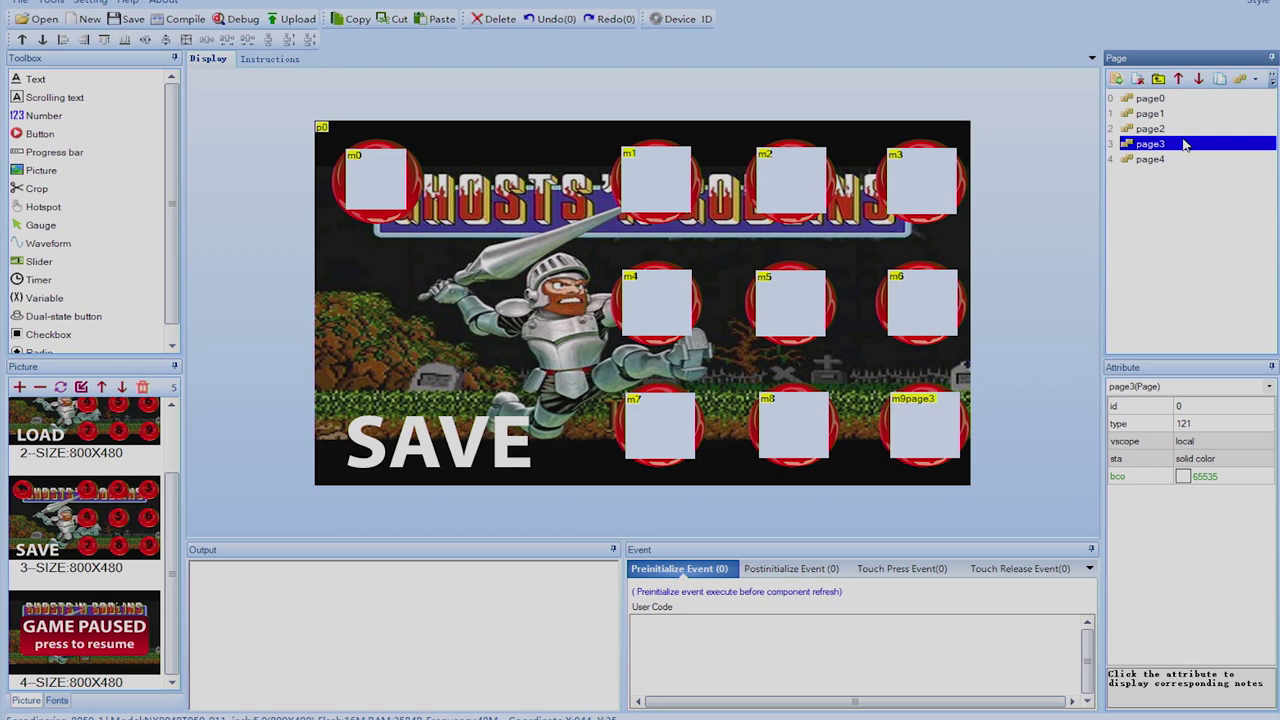
click(1150, 98)
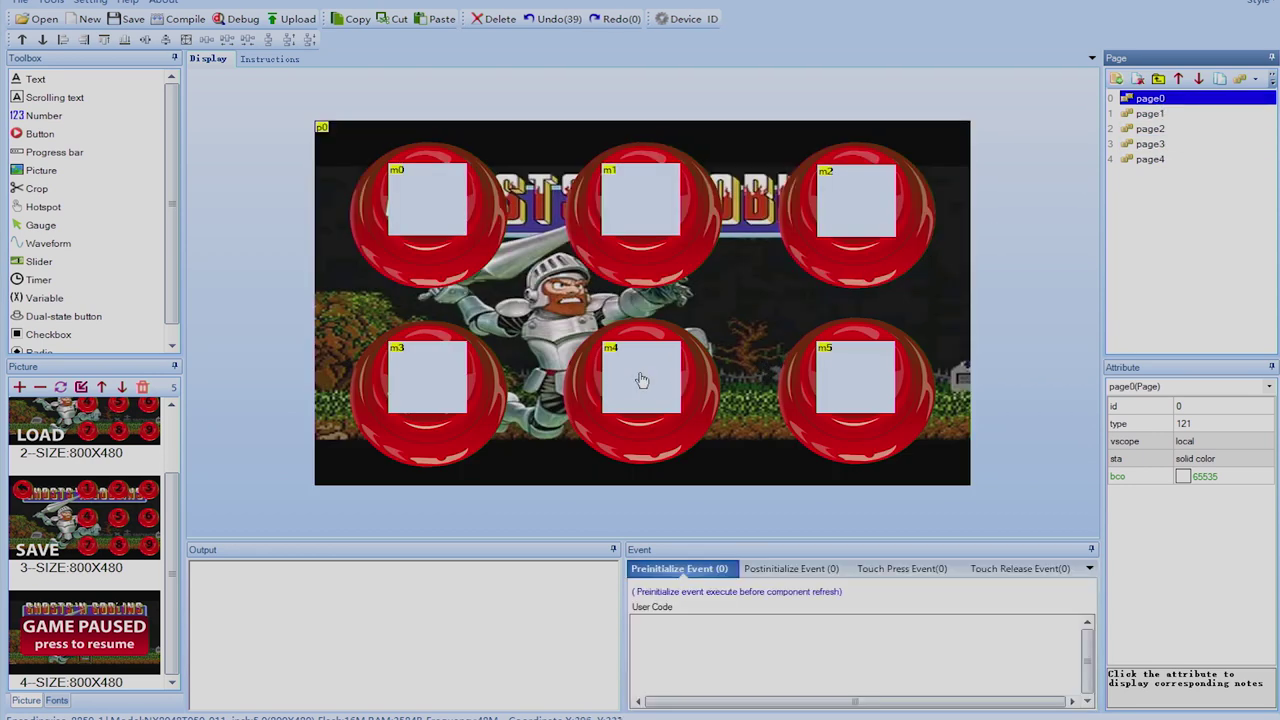
click(641, 378)
click(635, 592)
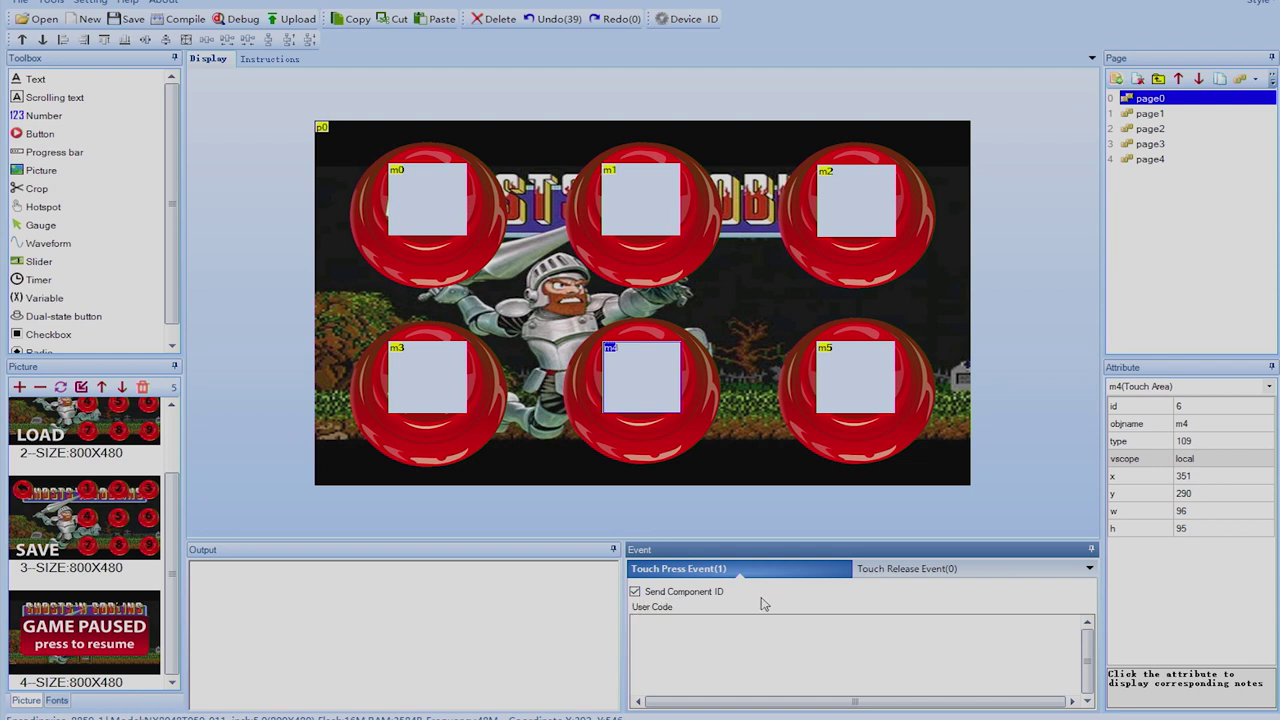
click(655, 390)
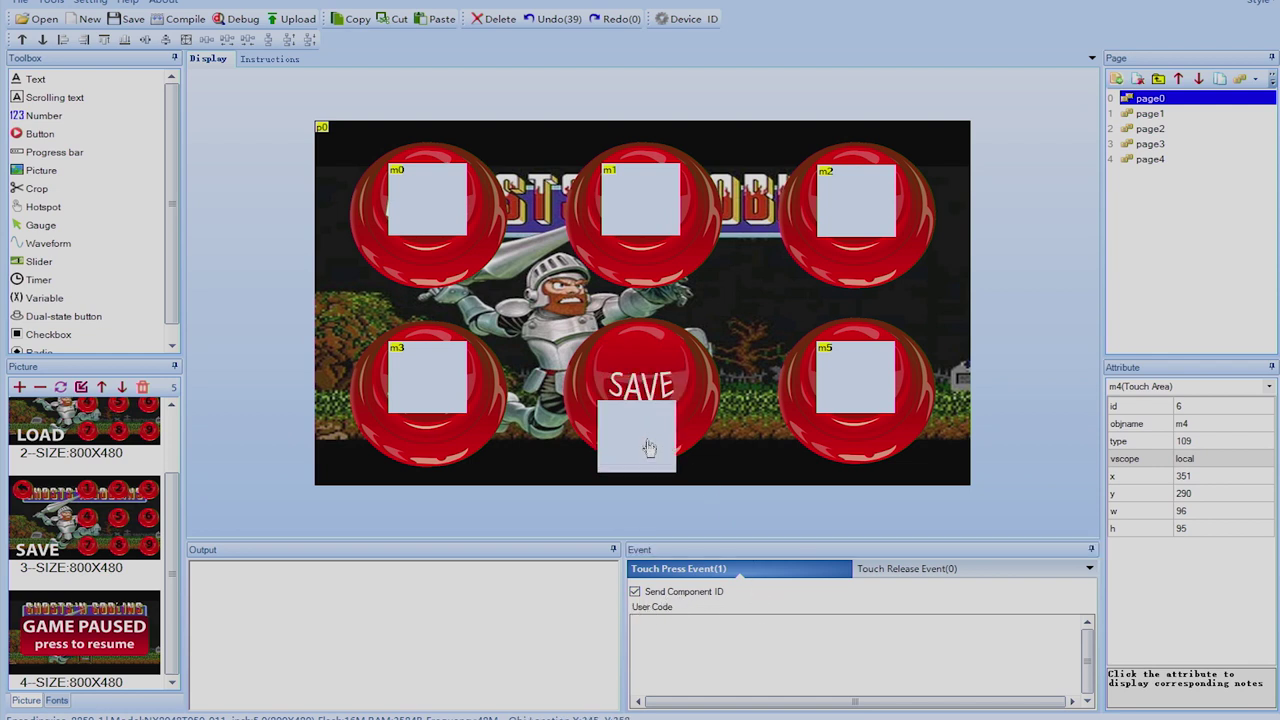
drag(655, 390, 656, 388)
click(684, 624)
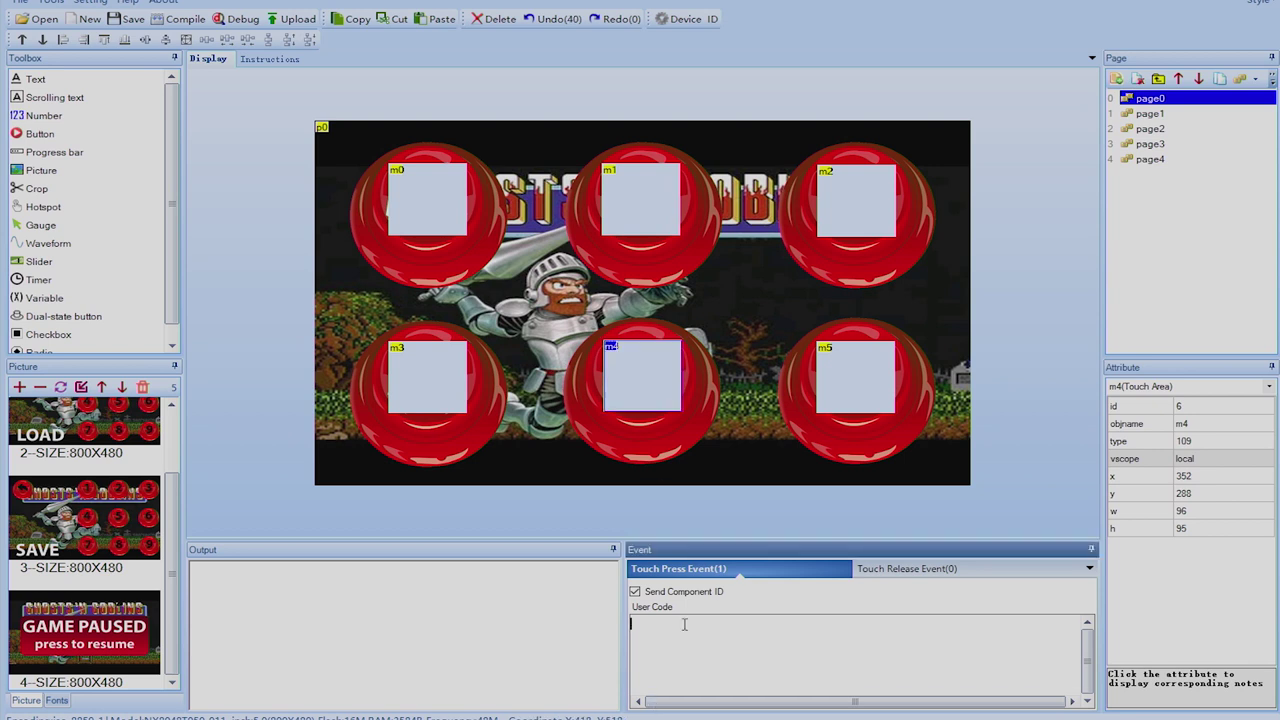
text(page 3)
Step: Enable Send Component ID in the RESET hotspot's touch press event
click(874, 385)
drag(874, 385, 885, 380)
drag(876, 378, 878, 377)
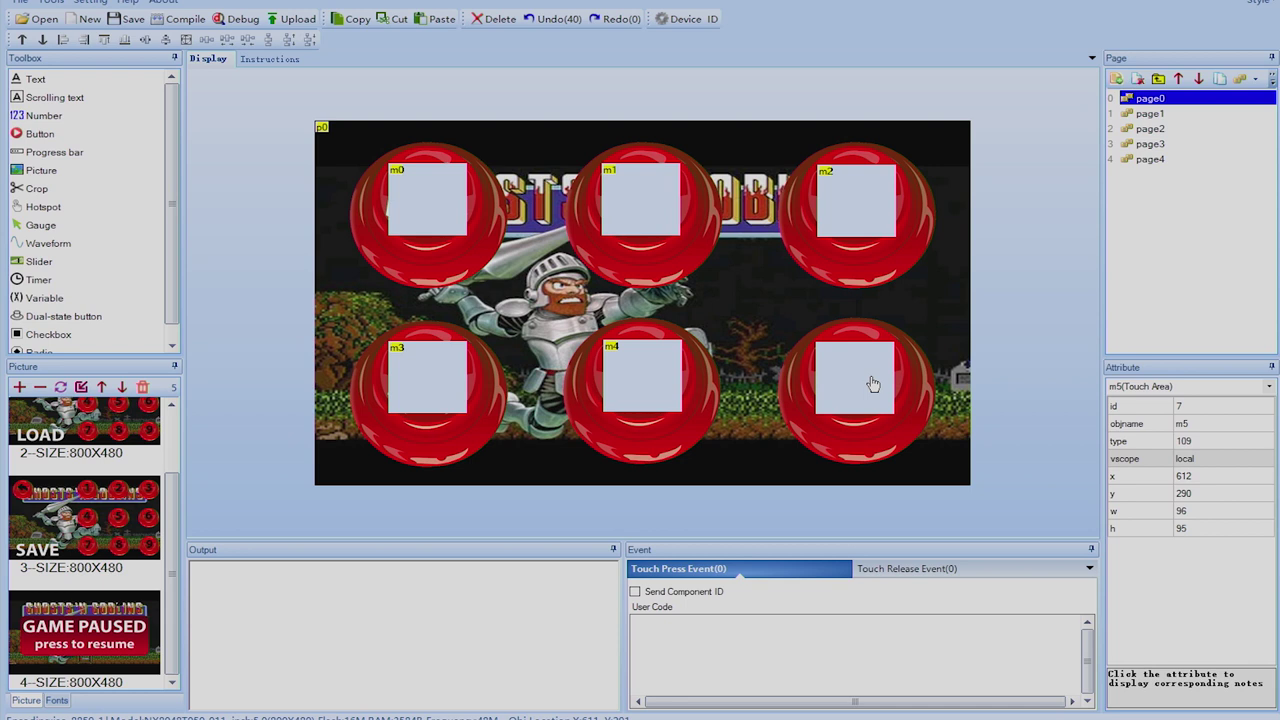
click(636, 592)
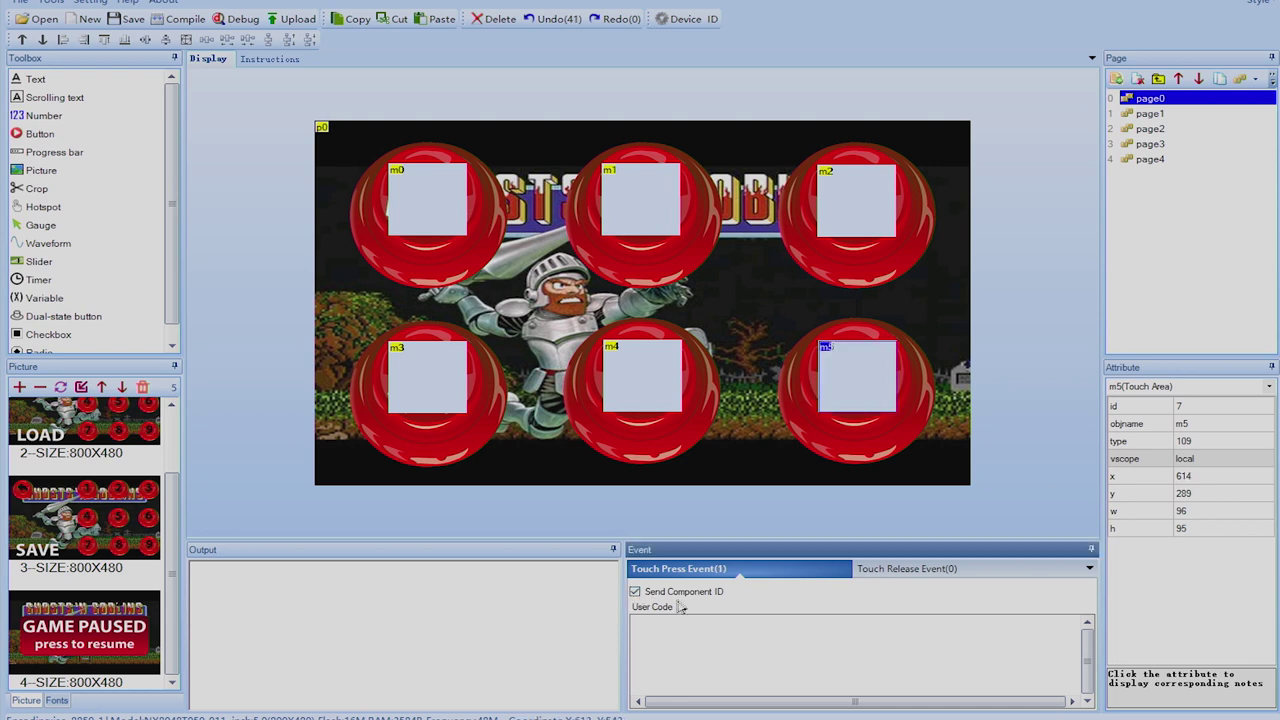
Step: Review the page0 hotspots, the page1 layout and the press event of the number 1 hotspot on page2
click(615, 395)
click(445, 384)
click(447, 228)
drag(447, 228, 434, 222)
click(1160, 114)
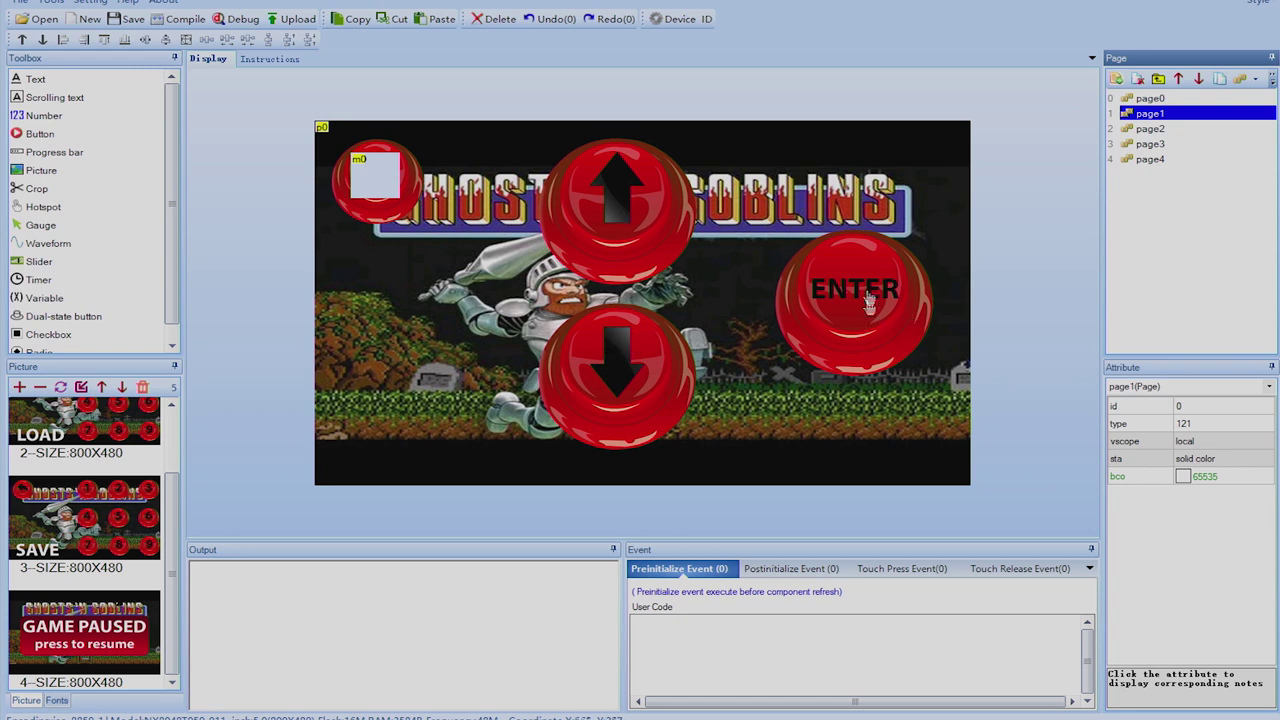
click(1184, 131)
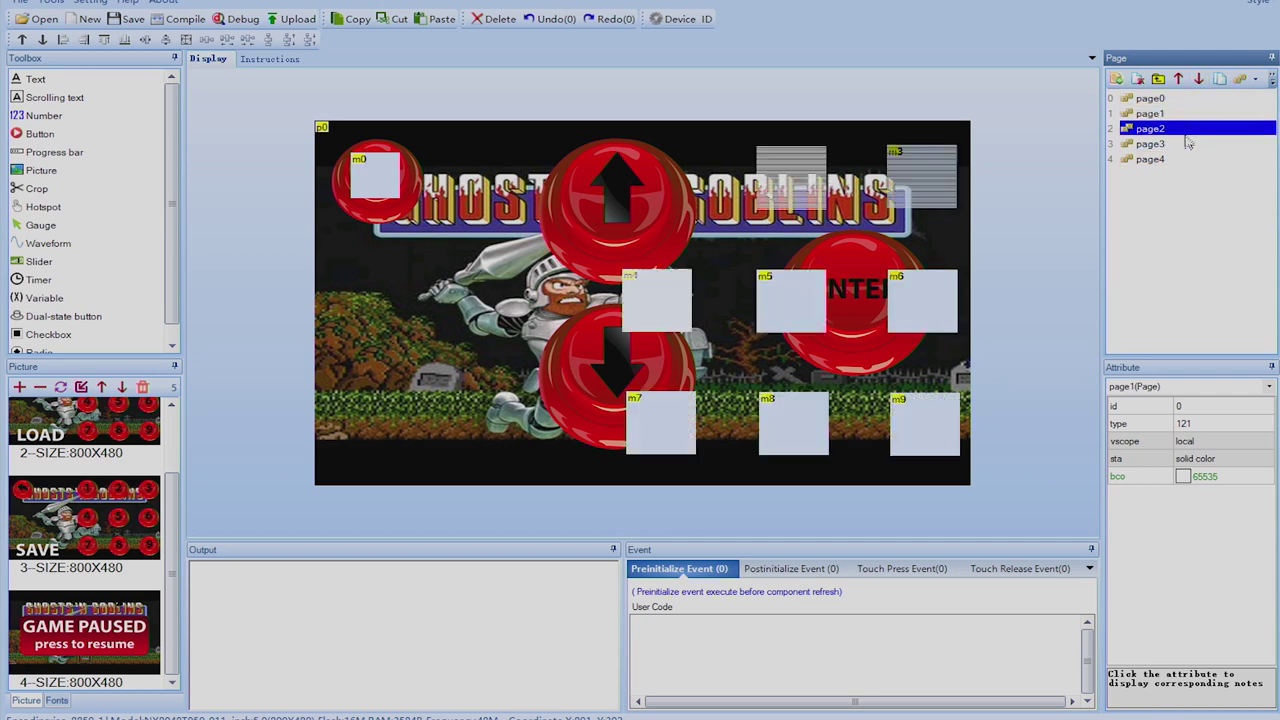
click(653, 182)
drag(653, 182, 655, 181)
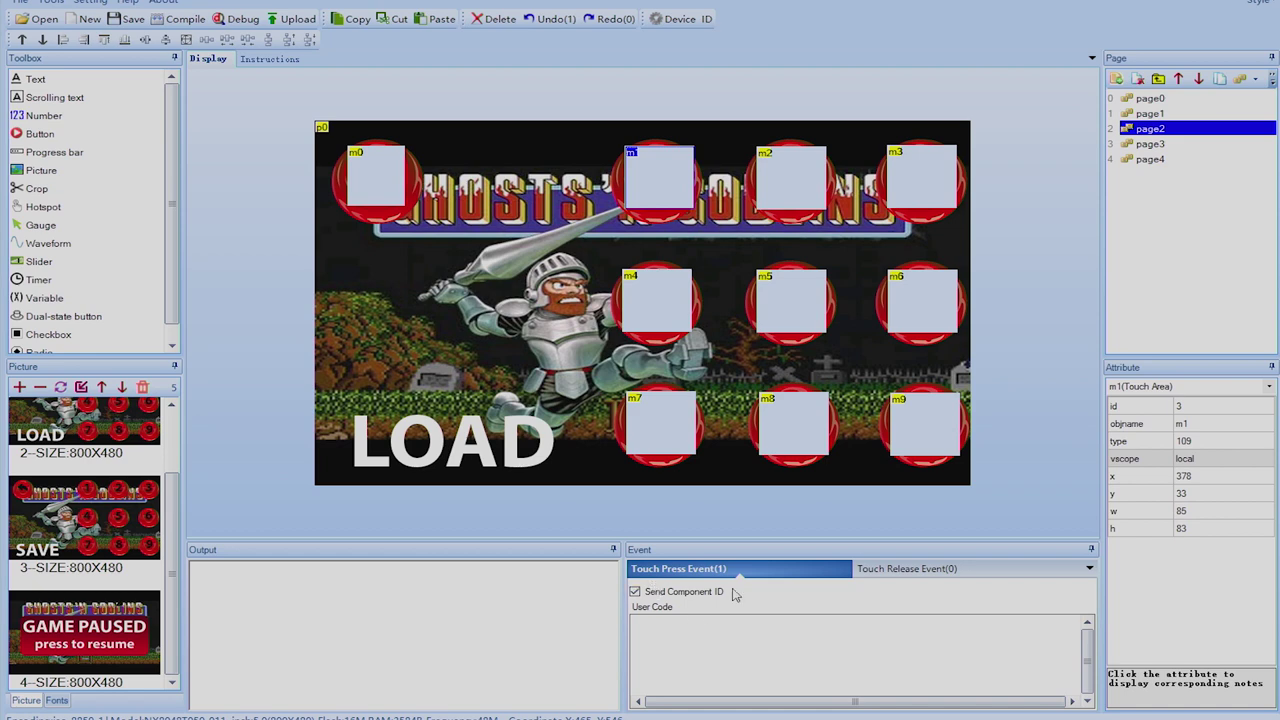
click(1150, 98)
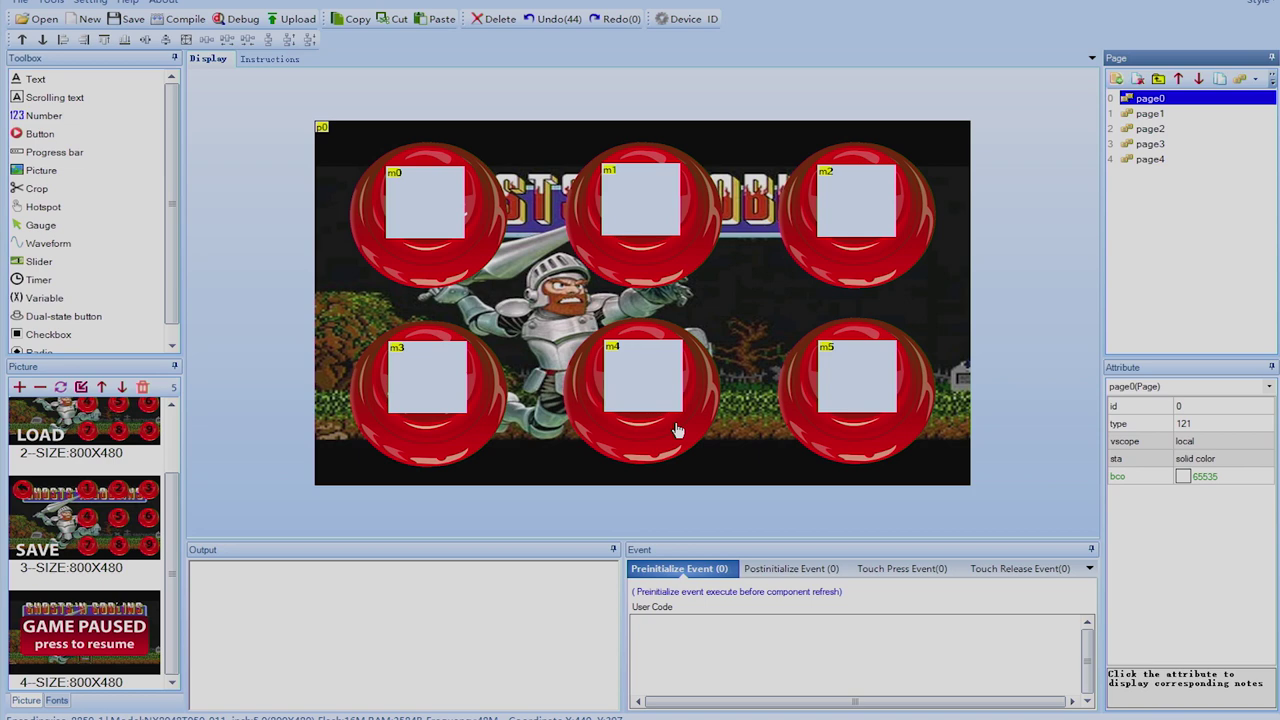
Step: Run the project in the debug simulator and test the PAUSE, resume and LOAD touch areas
click(243, 20)
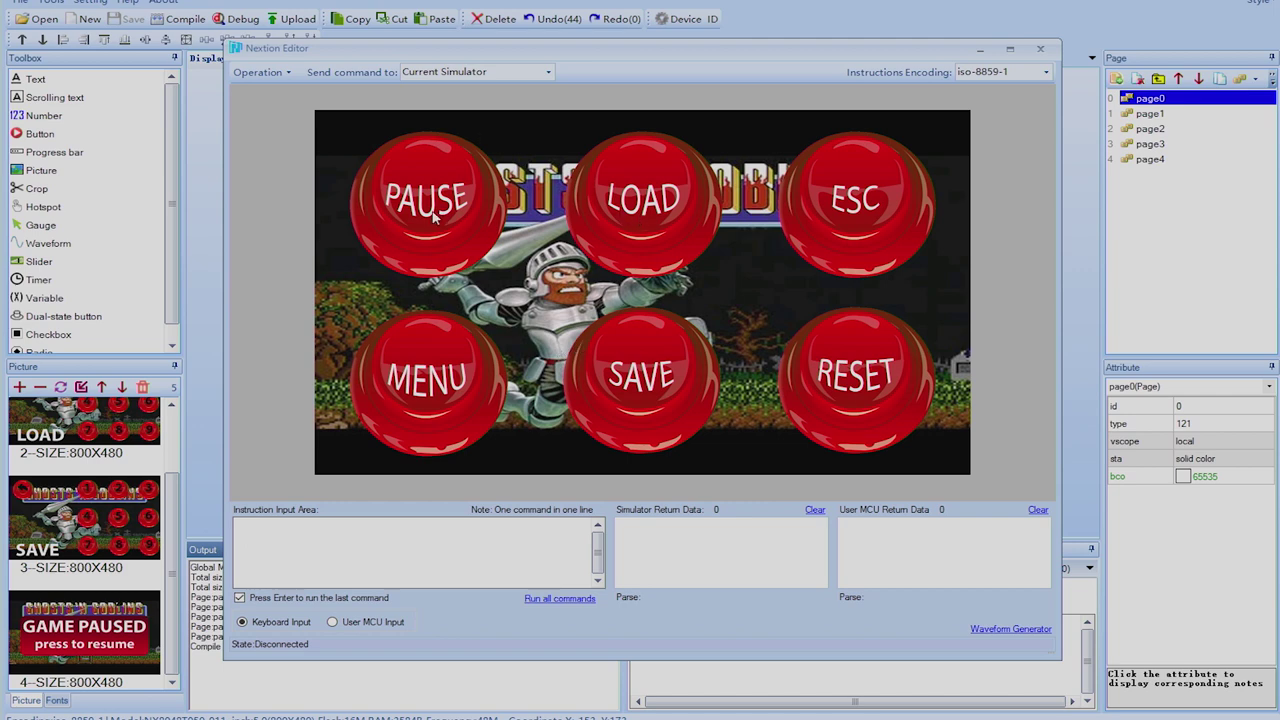
click(434, 219)
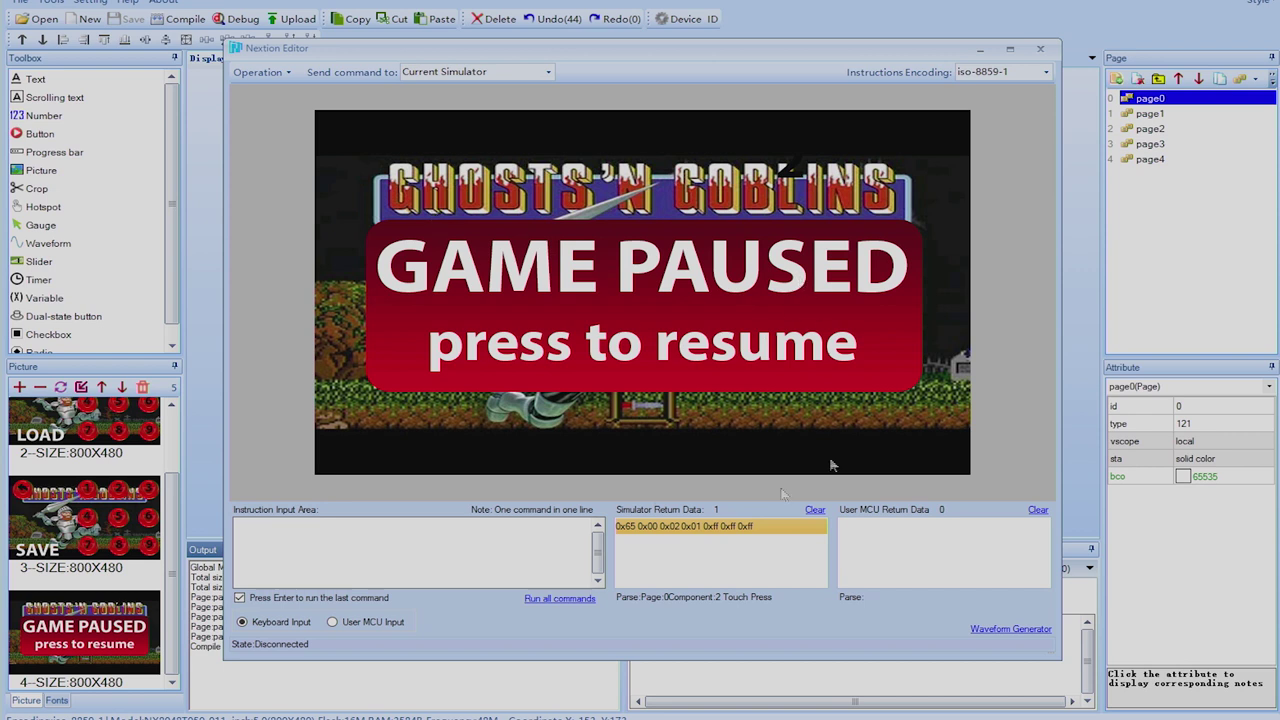
click(657, 296)
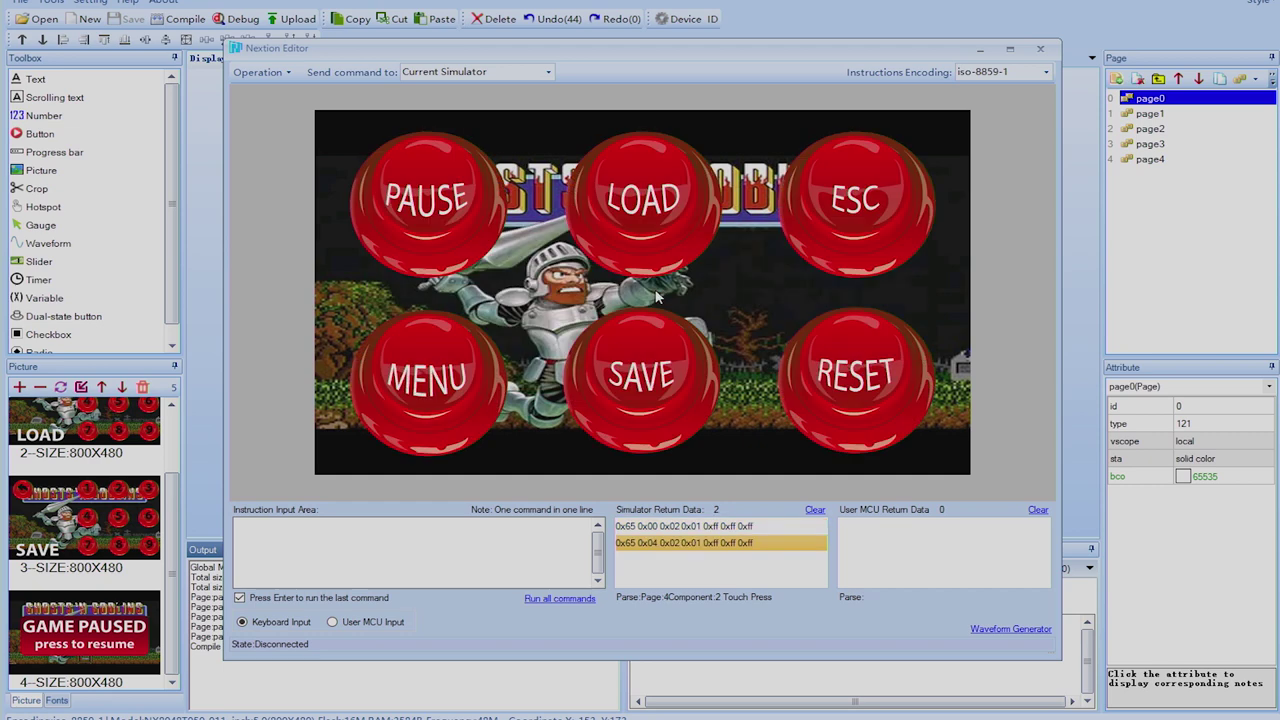
click(670, 203)
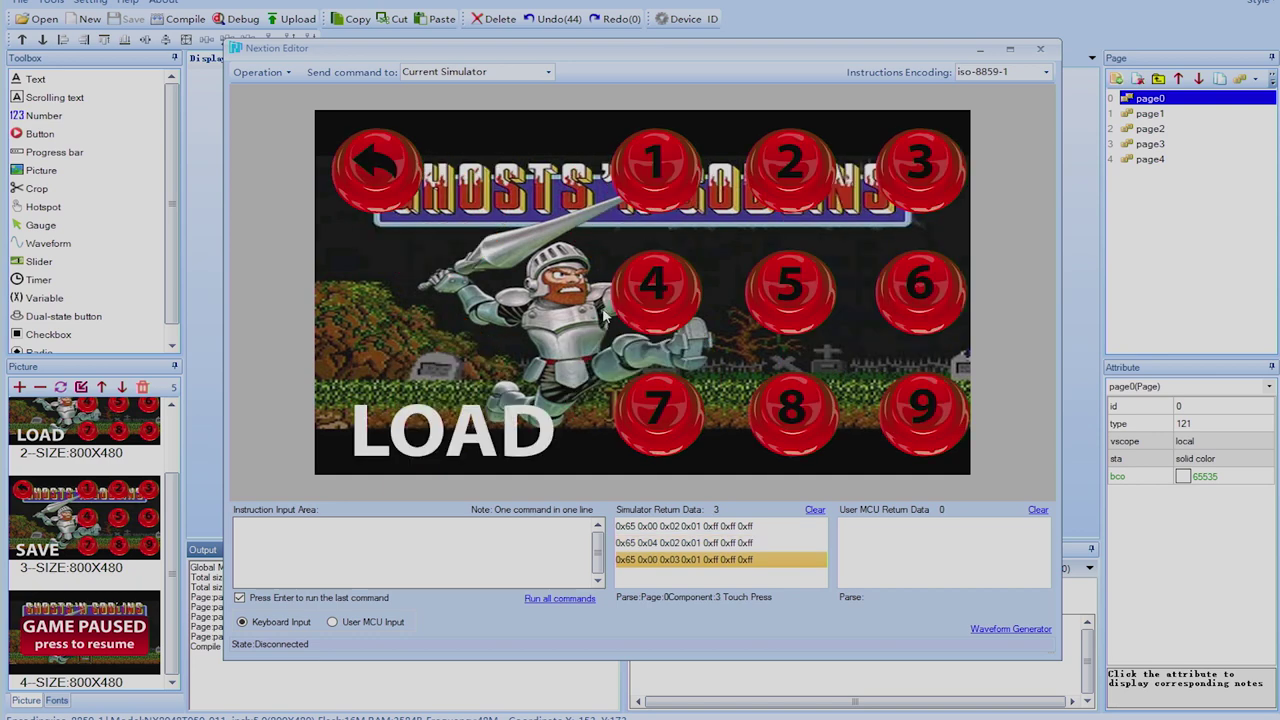
Step: Test the back arrow on the simulated LOAD page and close the simulator
click(369, 159)
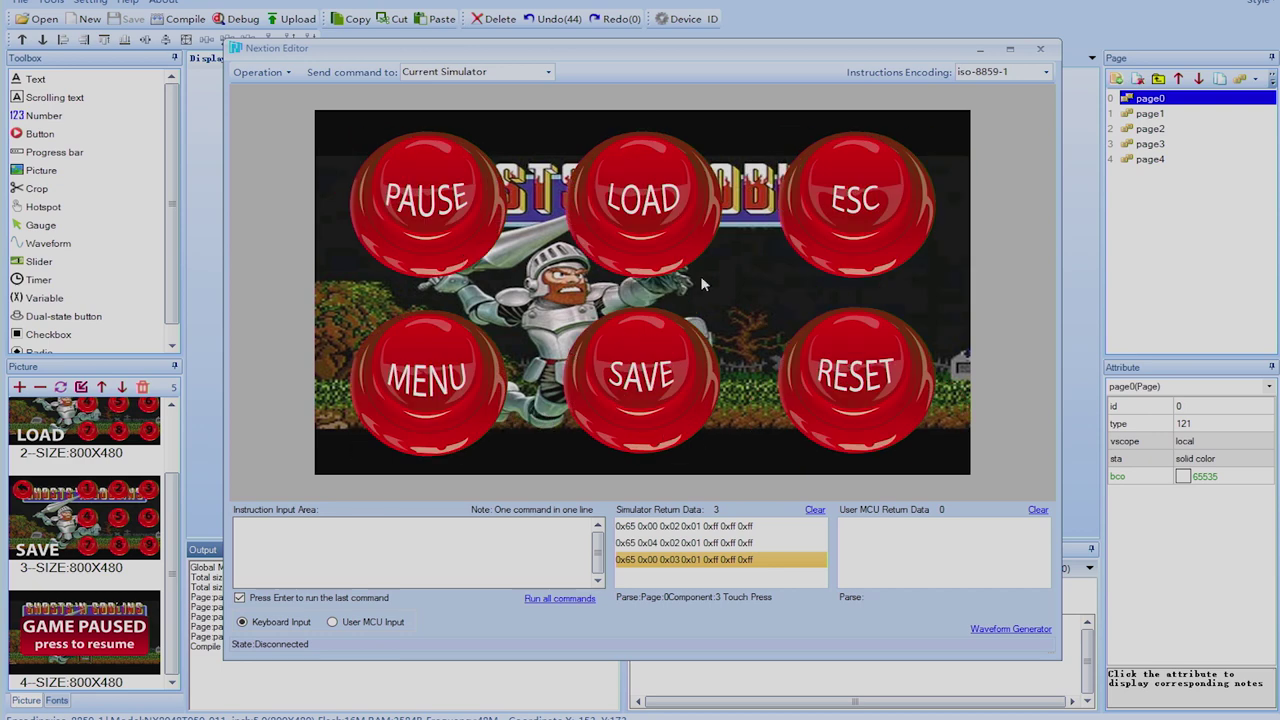
click(1040, 49)
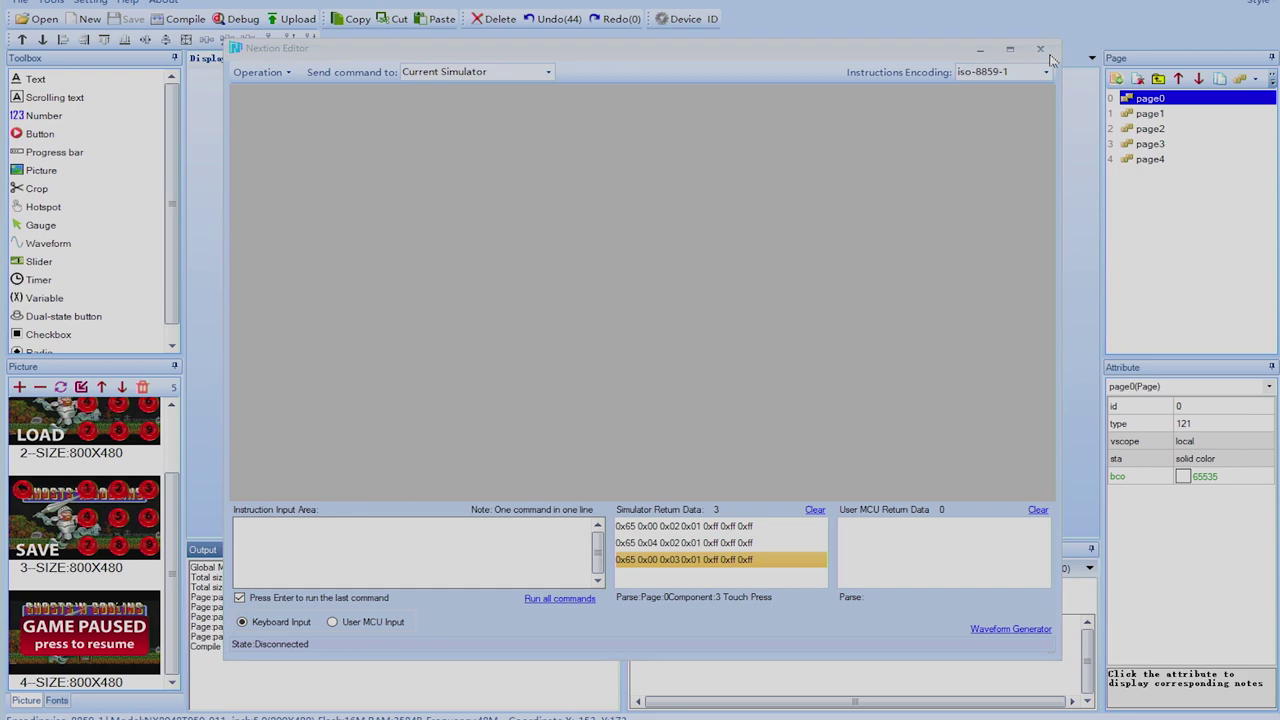
Step: Compile the project and open its build folder
click(184, 20)
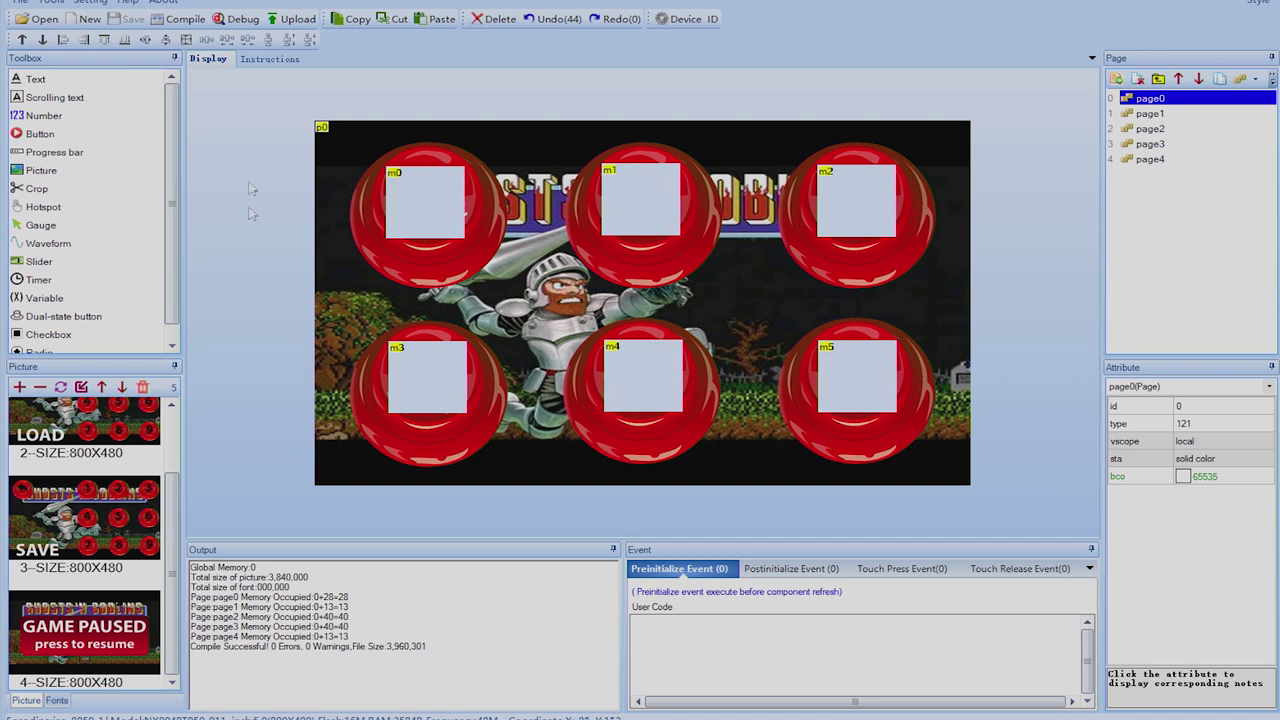
click(21, 4)
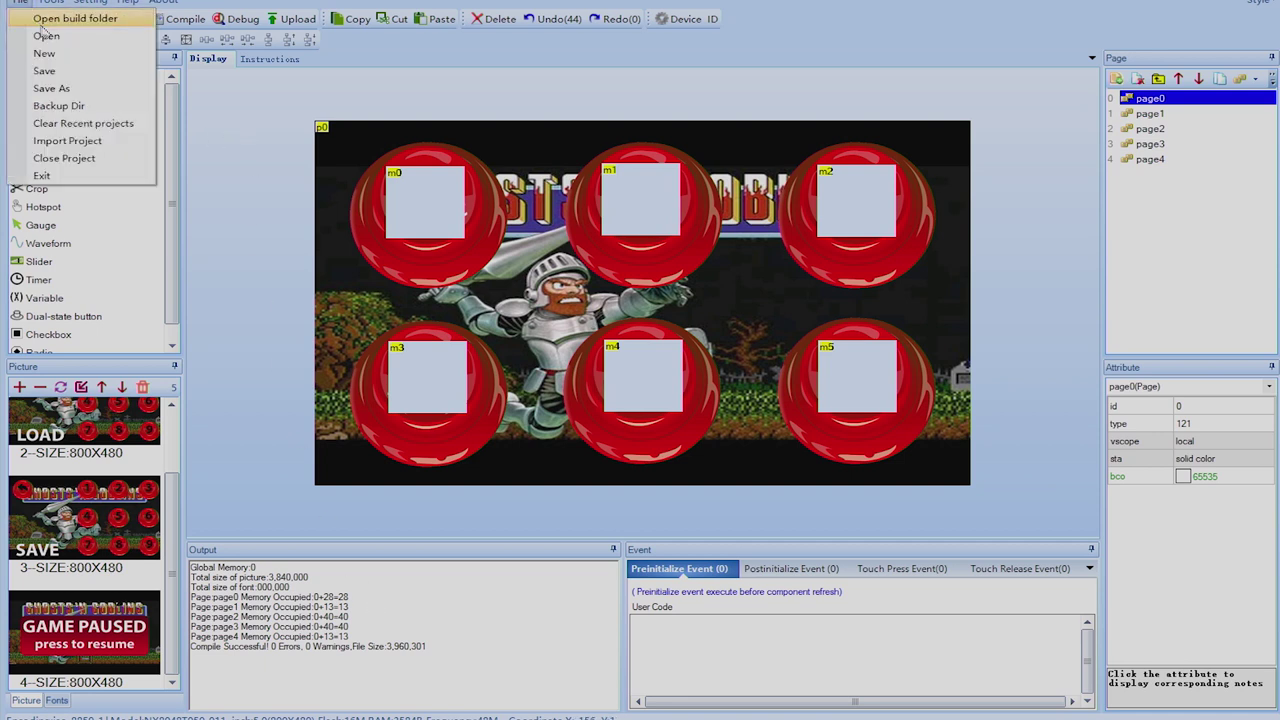
click(50, 20)
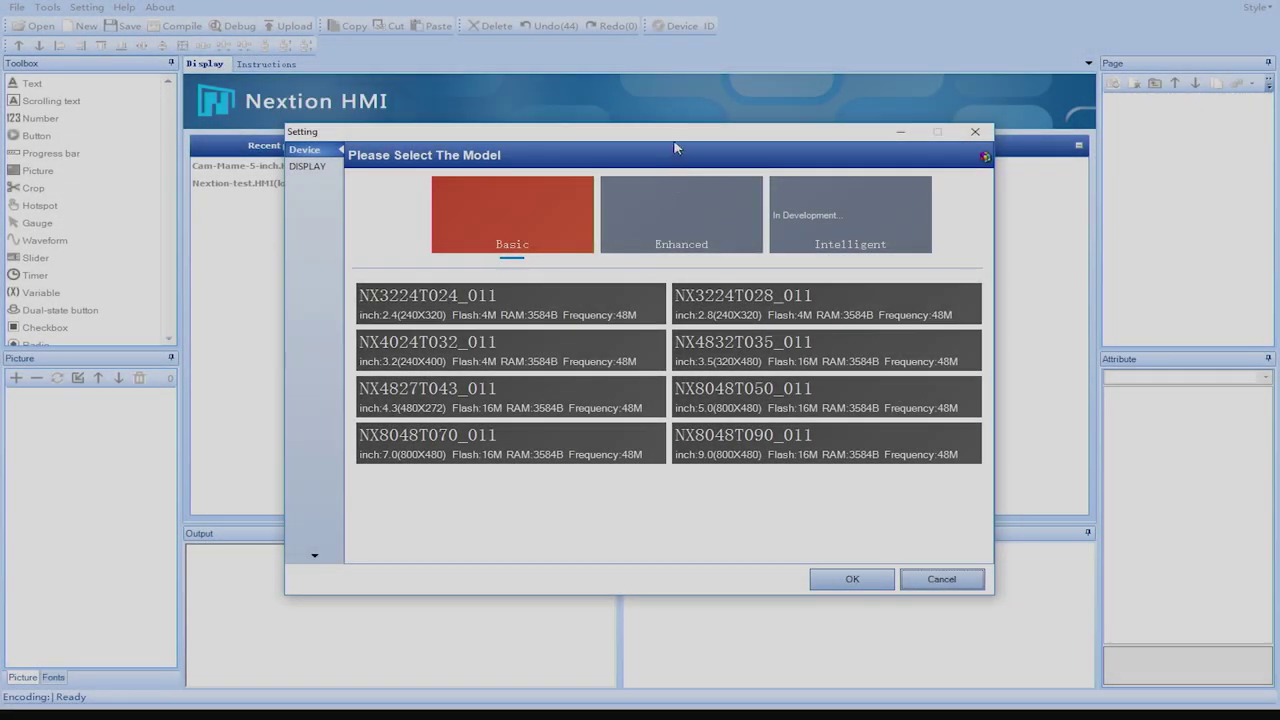
Step: Review the Basic and Enhanced display models, and choose the Basic 5.0-inch NX8048T050_011 (800X480) as the device
drag(680, 140, 653, 133)
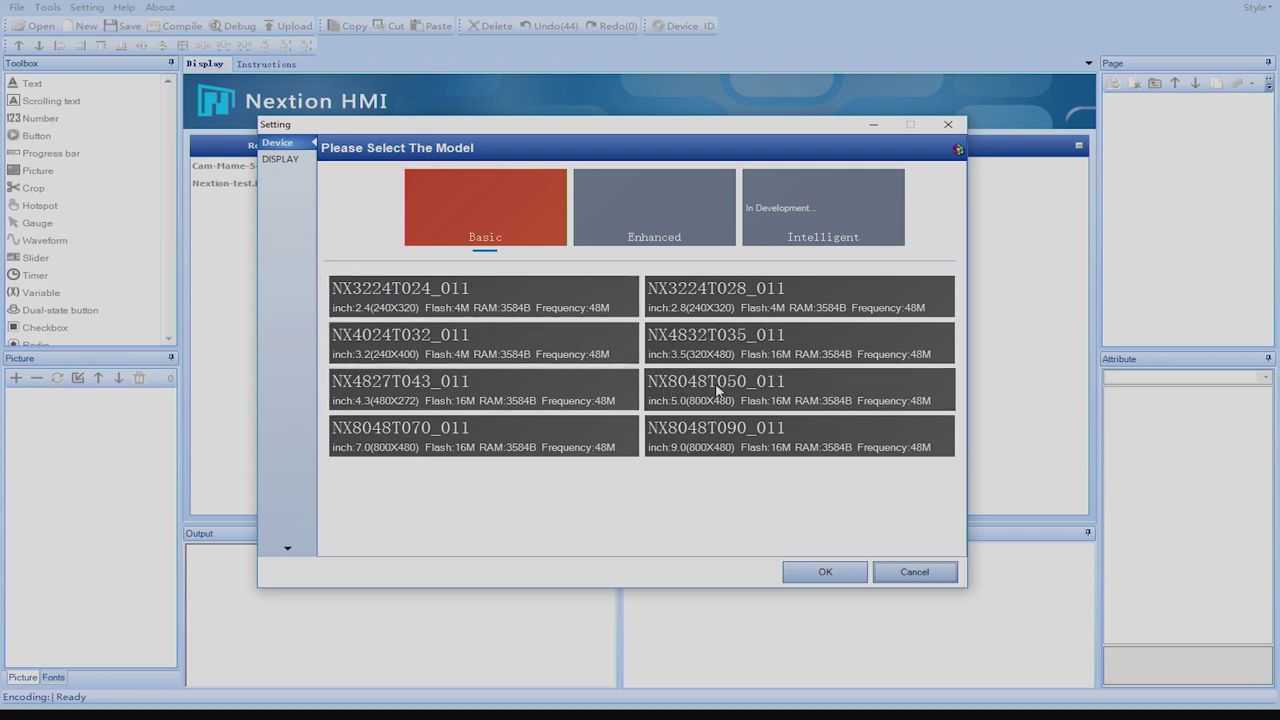
click(680, 216)
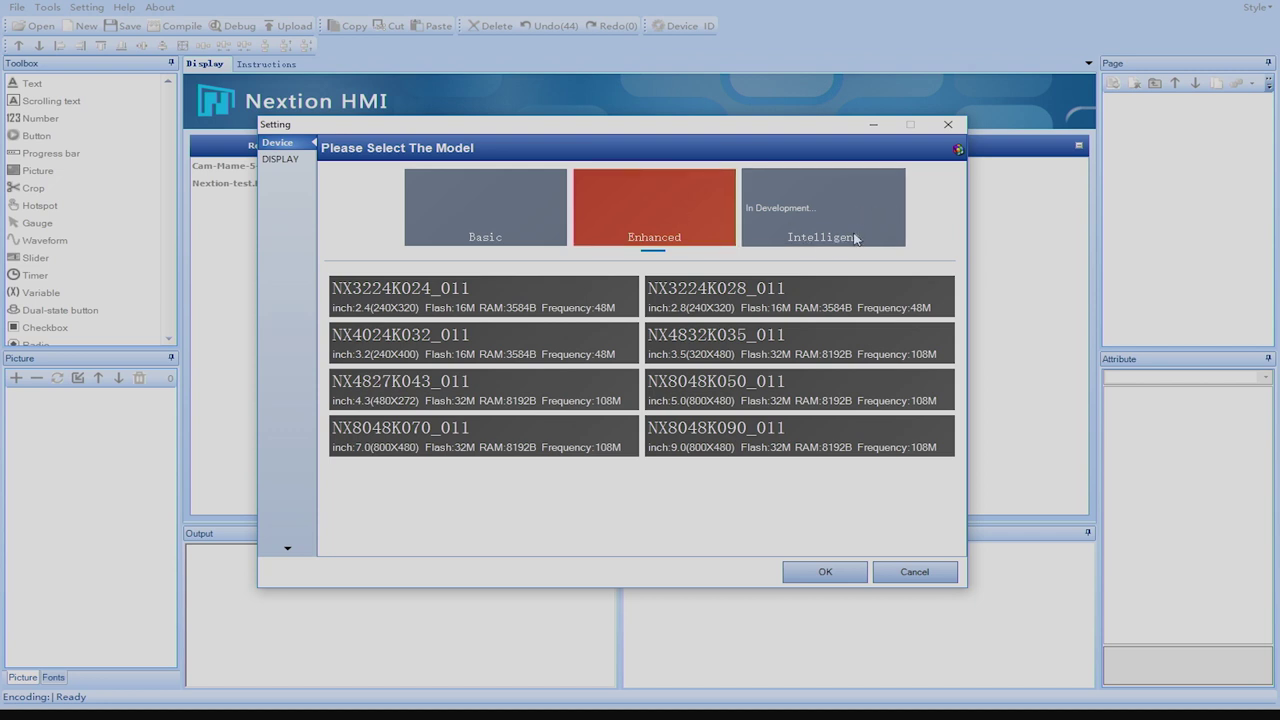
click(520, 212)
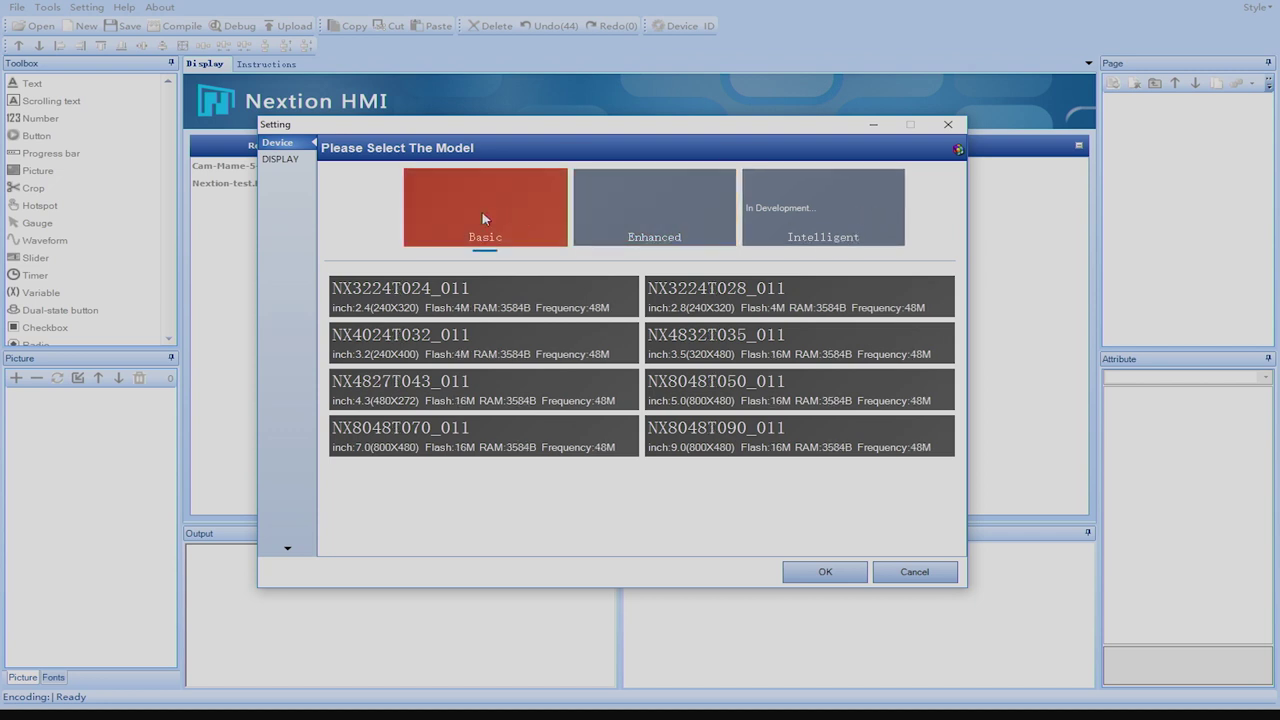
click(746, 388)
click(820, 576)
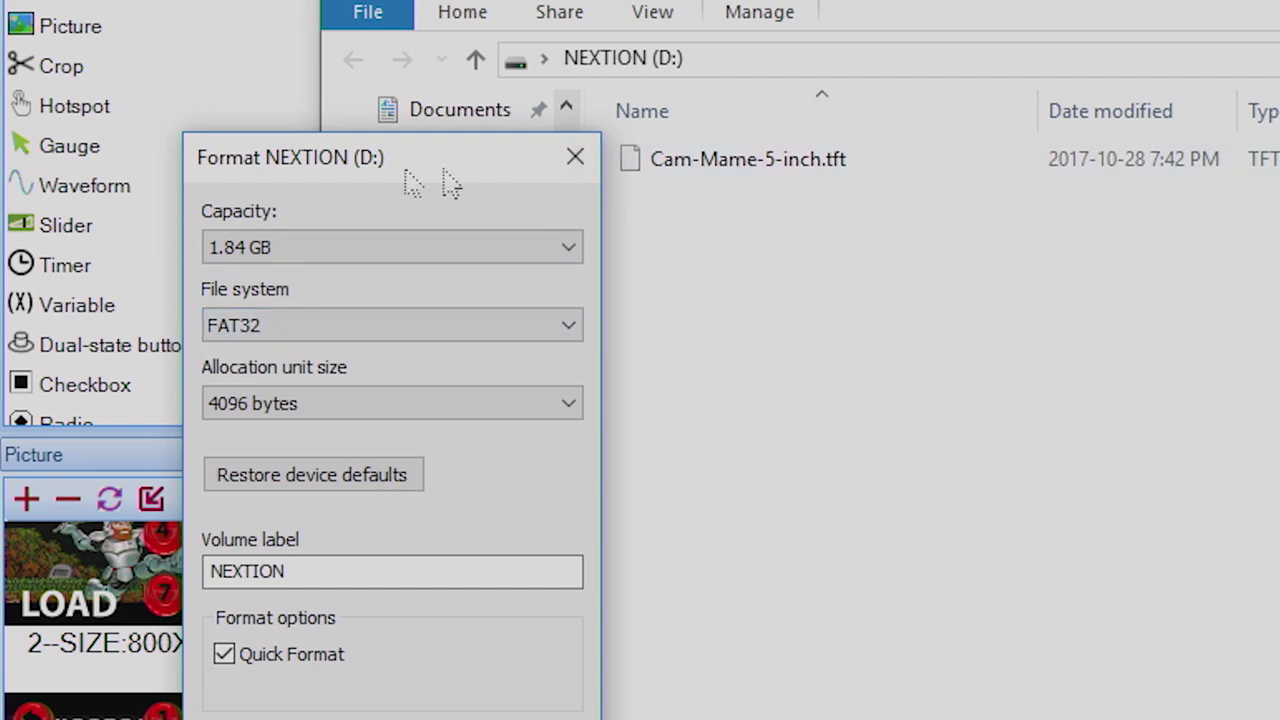
Step: Move the Format NEXTION (D:) dialog aside to examine the Cam-Mame-5-inch.tft file on the drive
drag(408, 163, 333, 163)
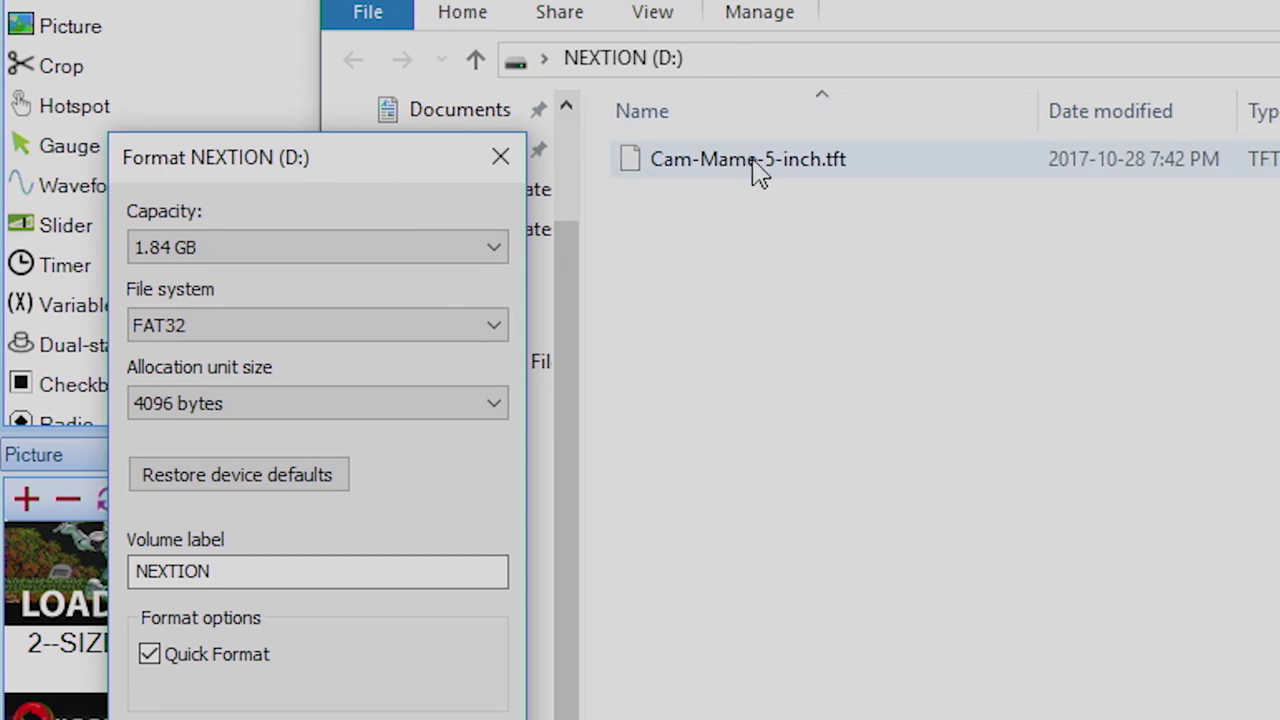